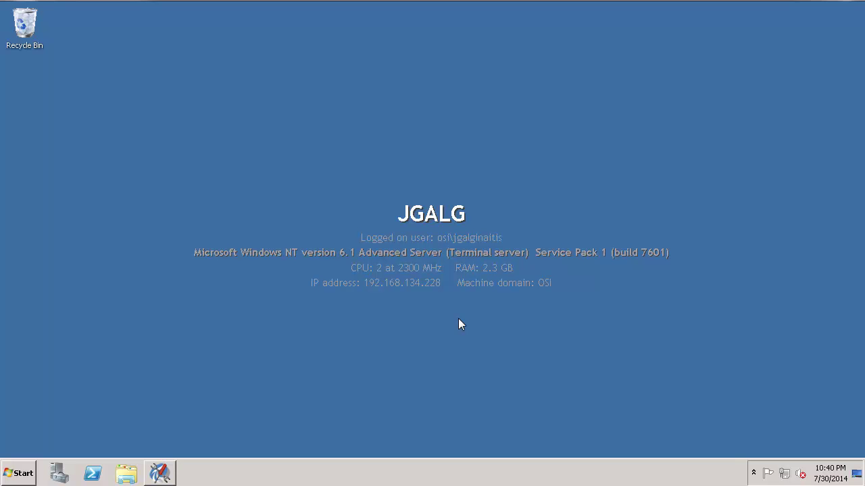
Step: Review the PI WebParts User mapping and the PI trusts on JGALG, then move to the STERLING desktop
{"action": "left_click", "coordinate": [156, 478]}
{"action": "left_click", "coordinate": [201, 91]}
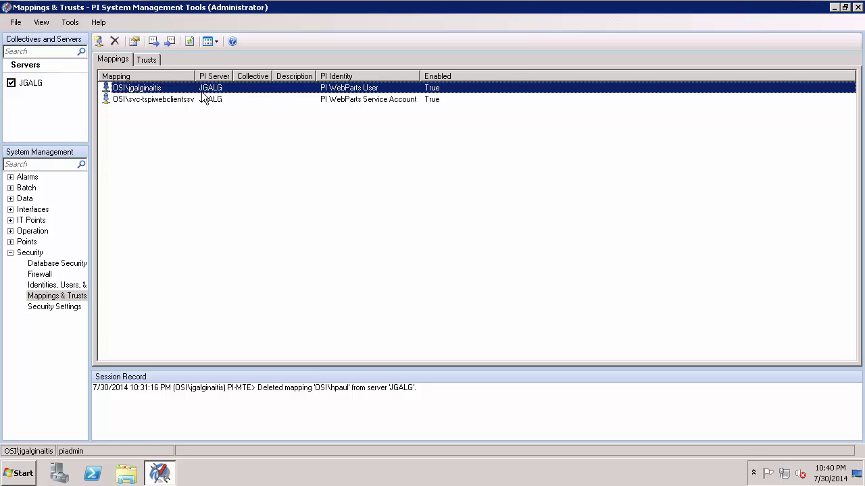
{"action": "left_click", "coordinate": [149, 61]}
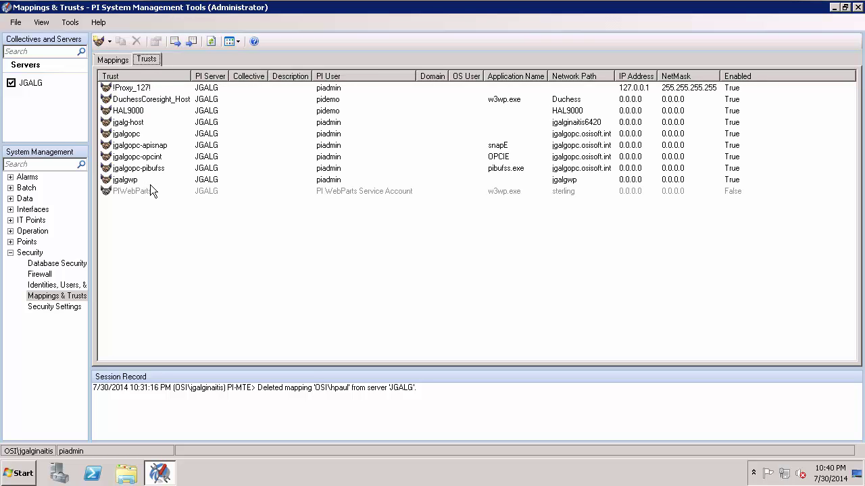
{"action": "left_click", "coordinate": [126, 62]}
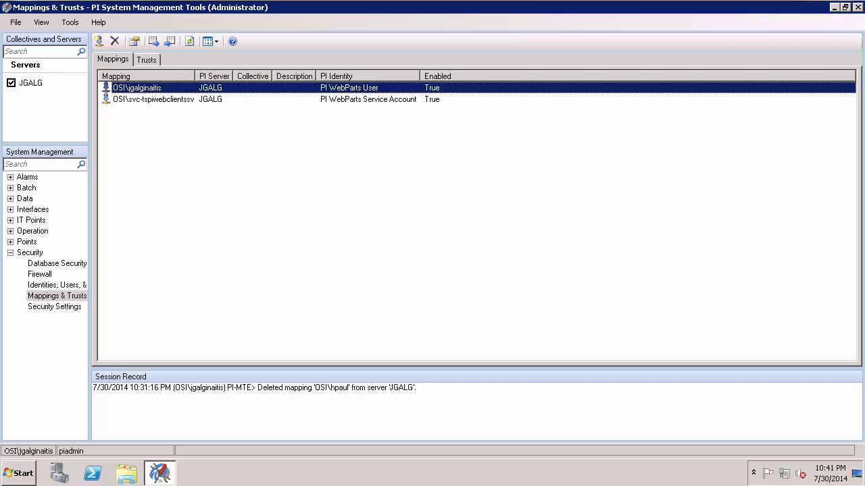
{"action": "left_click", "coordinate": [800, 179]}
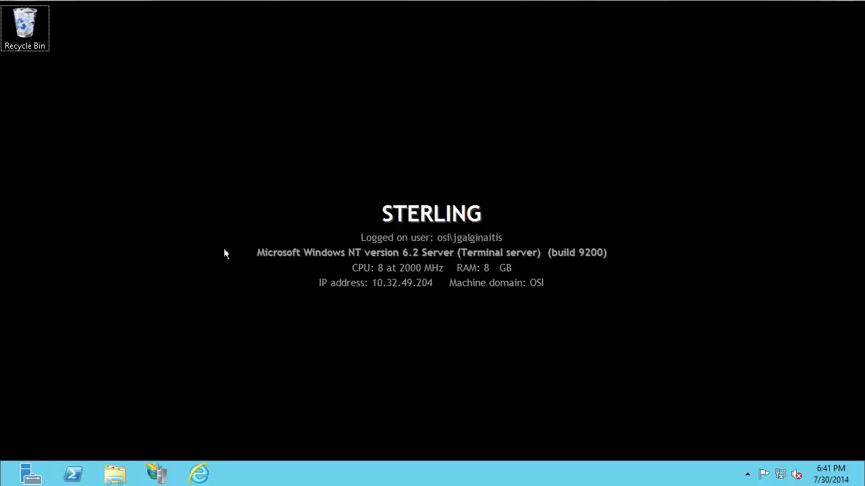
Step: Open sterling's PI_WebParts/admin.aspx page in Internet Explorer
{"action": "left_click", "coordinate": [202, 473]}
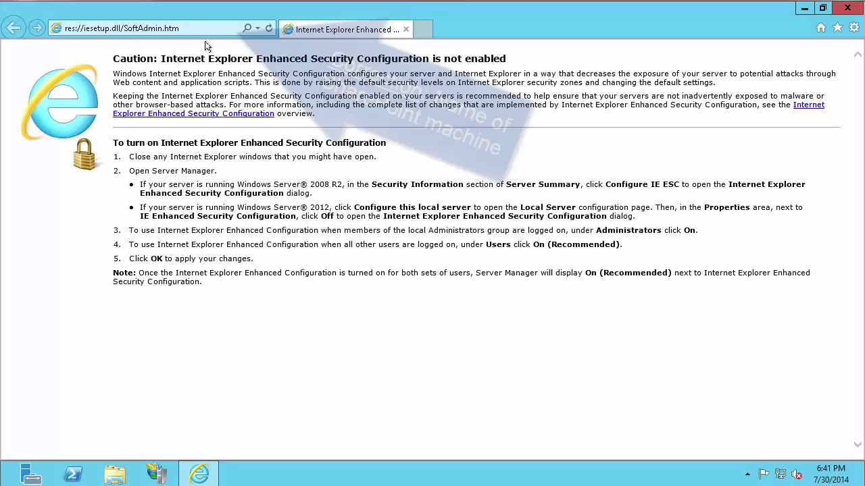
{"action": "left_click", "coordinate": [212, 33]}
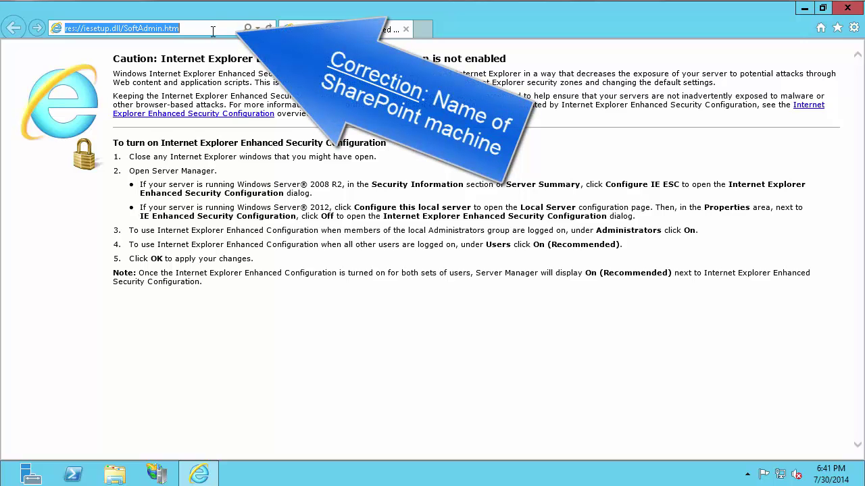
{"action": "type", "text": "sterling/"}
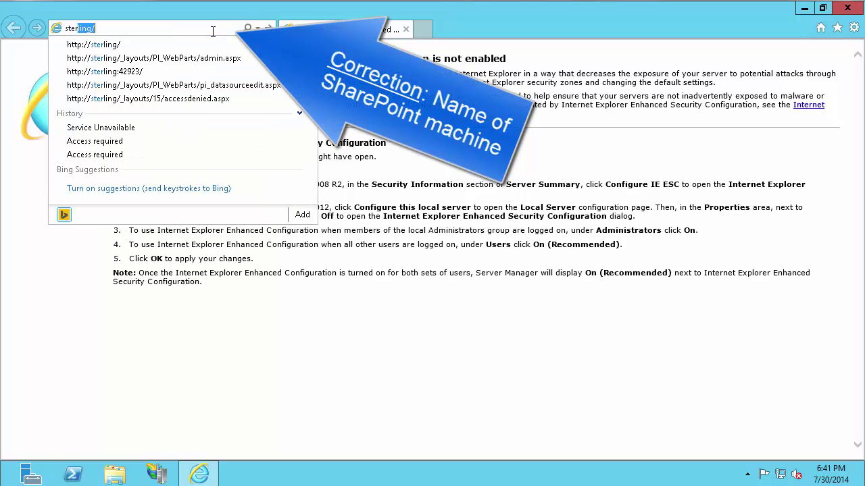
{"action": "left_click", "coordinate": [189, 61]}
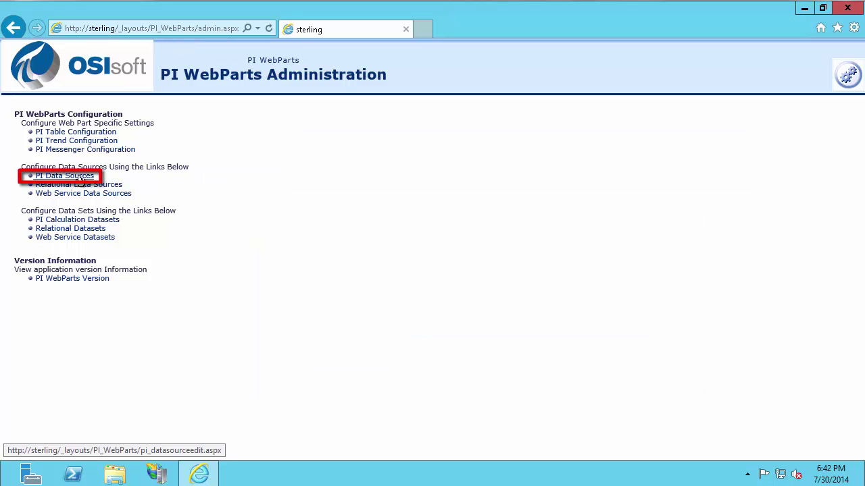
Step: Run Test Connection on the jgalg - Default PI Data Server under PI Data Sources
{"action": "left_click", "coordinate": [80, 176]}
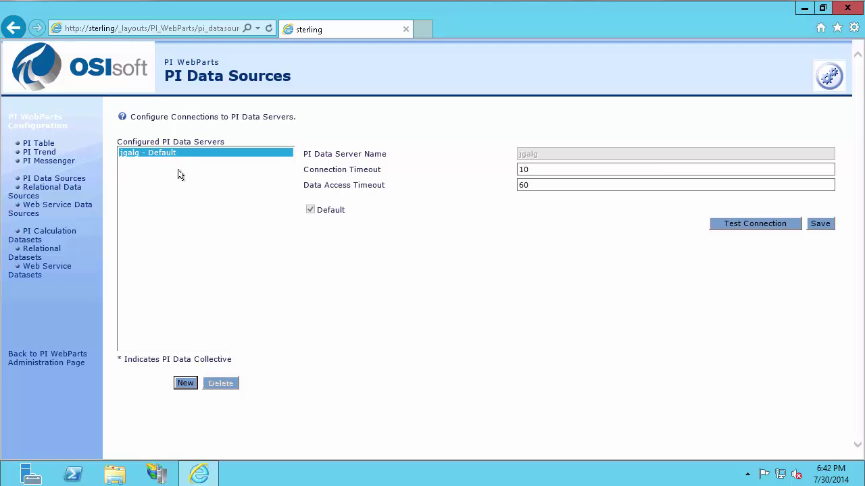
{"action": "left_click", "coordinate": [739, 225]}
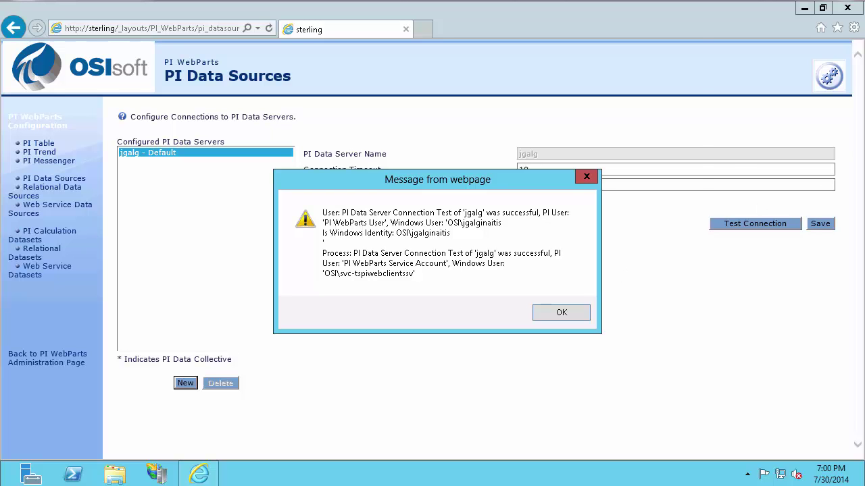
Step: Check the w3wp.exe RtWebParts connection's credentials in JGALG's Network Manager Statistics
{"action": "left_click", "coordinate": [815, 104]}
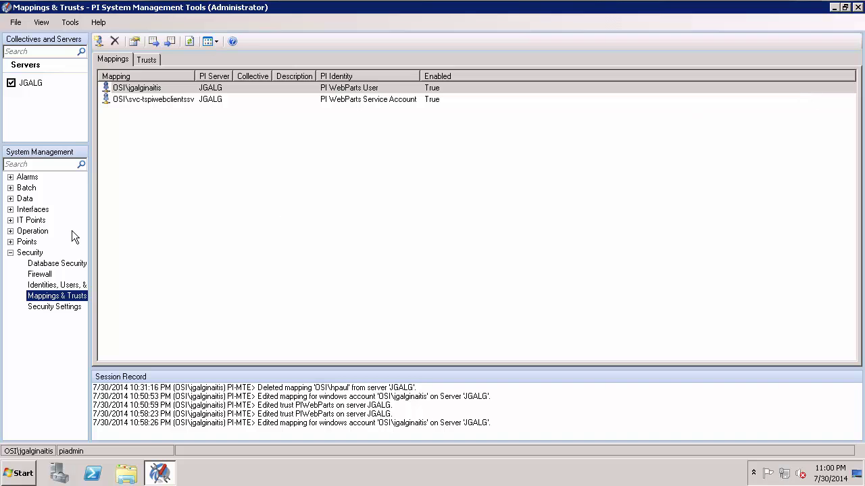
{"action": "left_click", "coordinate": [10, 231]}
{"action": "left_click", "coordinate": [72, 306]}
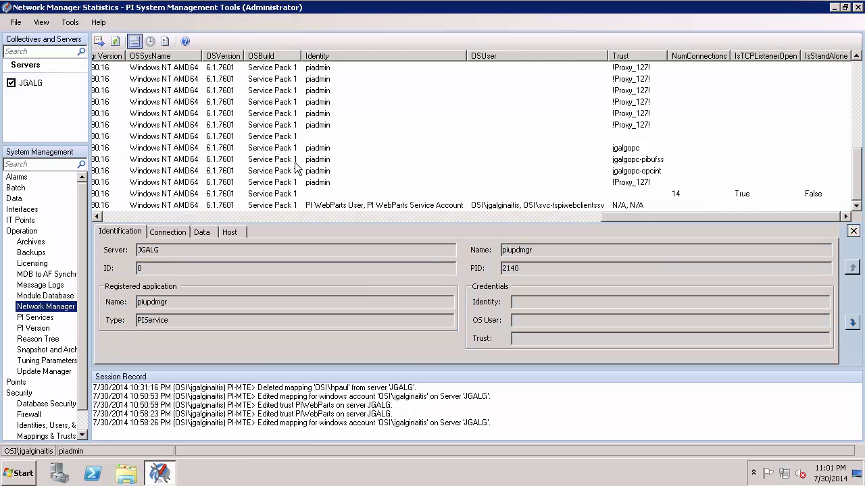
{"action": "left_click", "coordinate": [296, 161]}
{"action": "left_click_drag", "start_coordinate": [421, 215], "coordinate": [162, 215]}
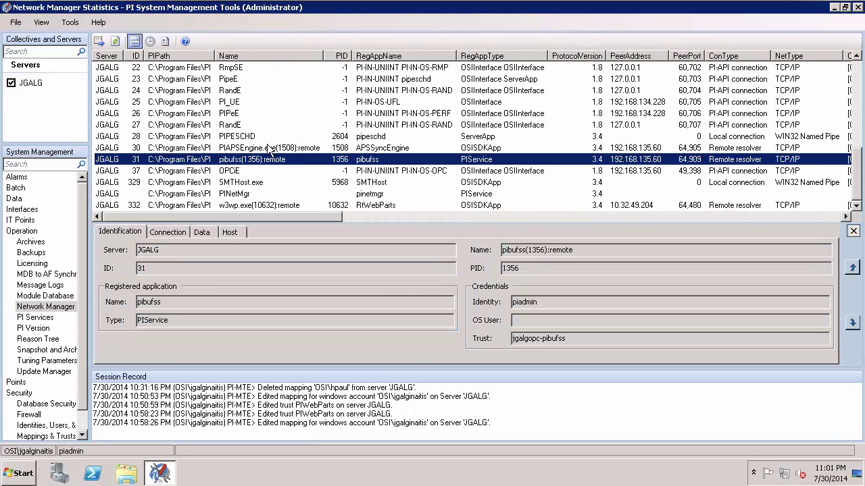
{"action": "left_click", "coordinate": [269, 204]}
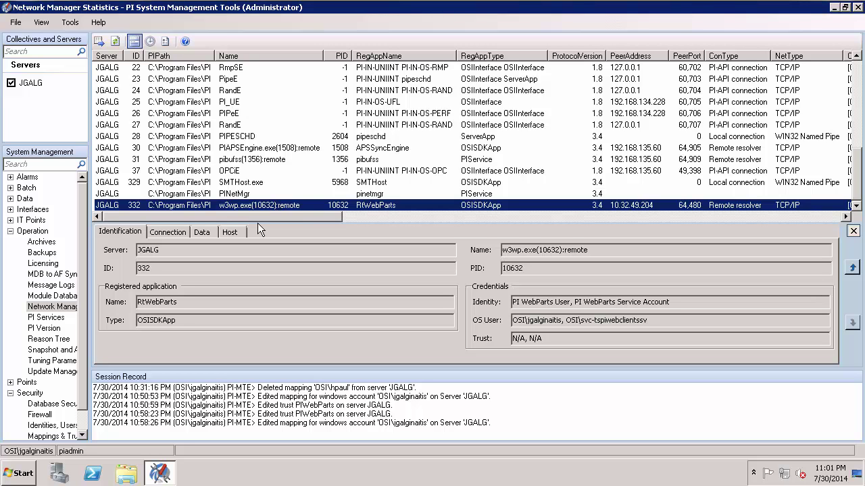
{"action": "left_click_drag", "start_coordinate": [269, 215], "coordinate": [345, 215]}
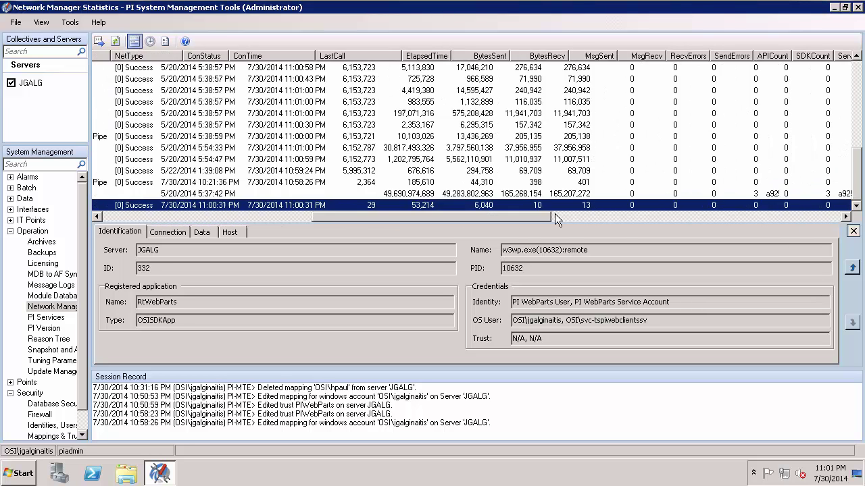
{"action": "left_click_drag", "start_coordinate": [573, 214], "coordinate": [623, 214]}
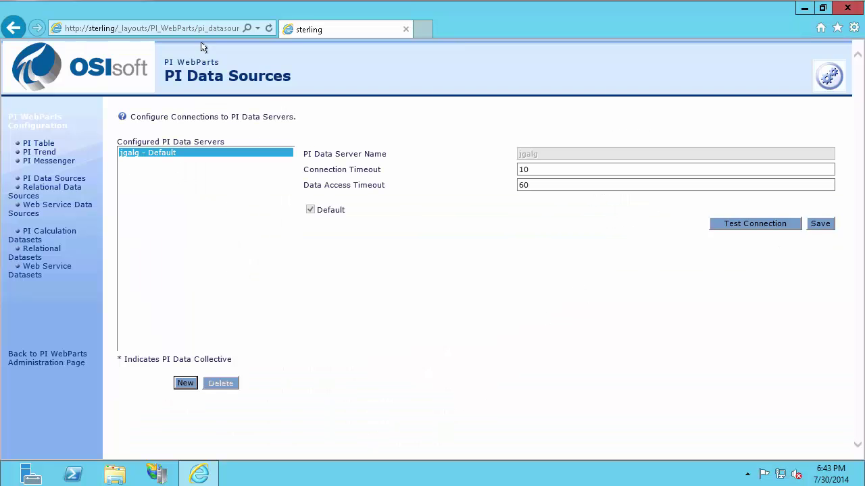
{"action": "left_click", "coordinate": [203, 29]}
{"action": "type", "text": "s"}
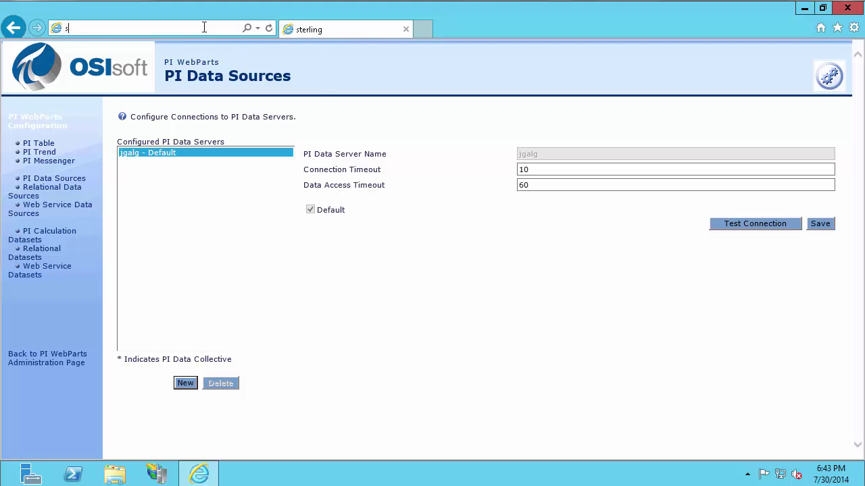
{"action": "type", "text": "terling/"}
{"action": "key", "text": "Return"}
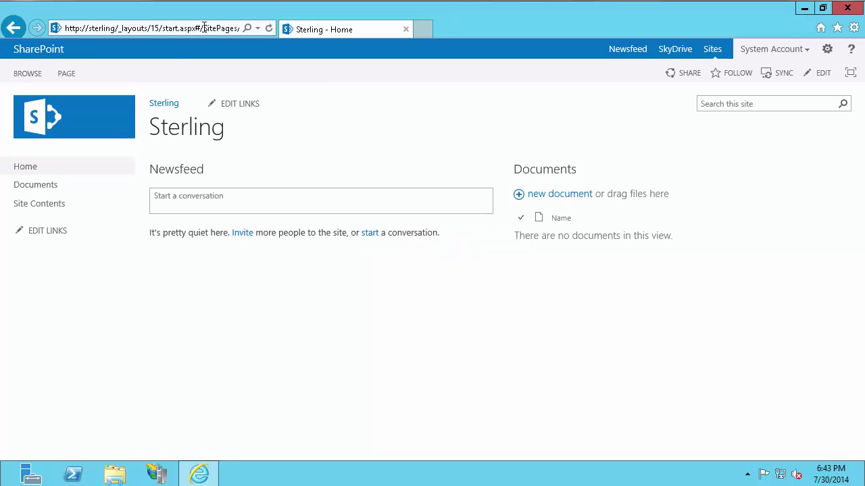
{"action": "left_click", "coordinate": [63, 209]}
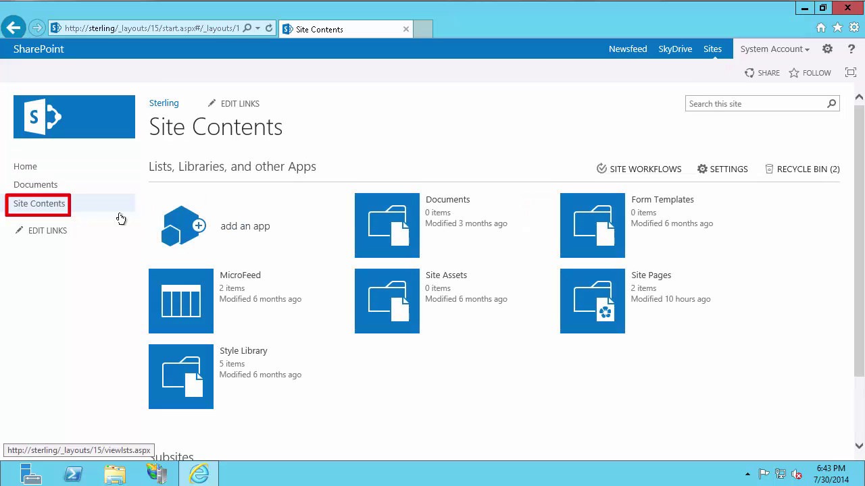
{"action": "left_click", "coordinate": [591, 302]}
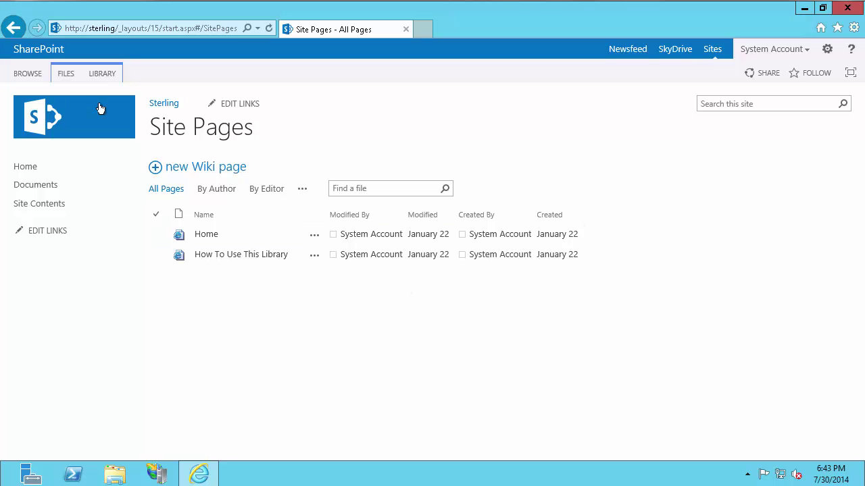
Step: Start a new Web Part Page from FILES > New Document in Site Pages
{"action": "left_click", "coordinate": [66, 74]}
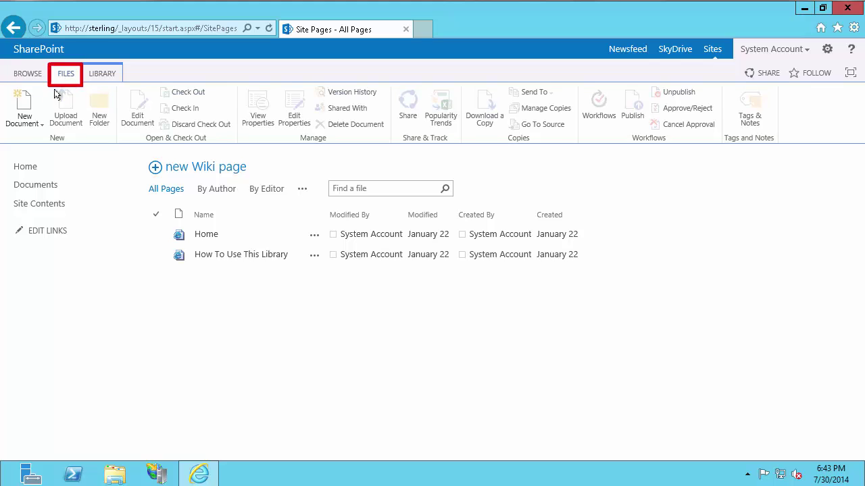
{"action": "left_click", "coordinate": [40, 127]}
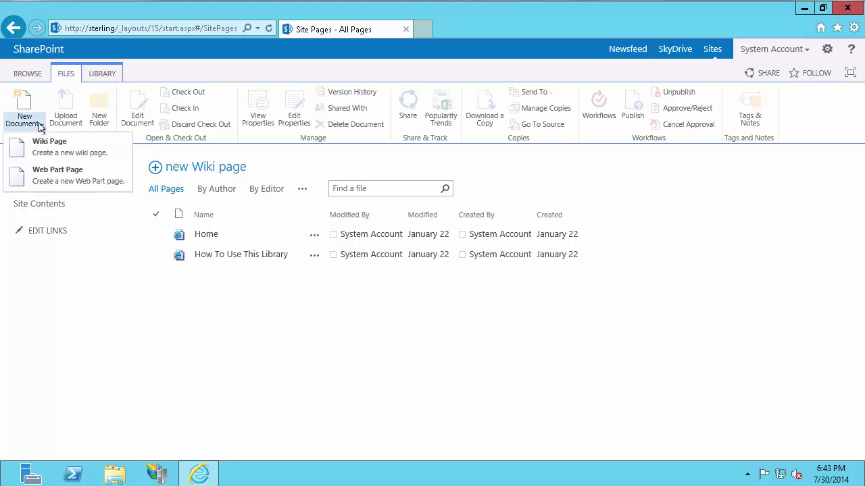
{"action": "left_click", "coordinate": [95, 180]}
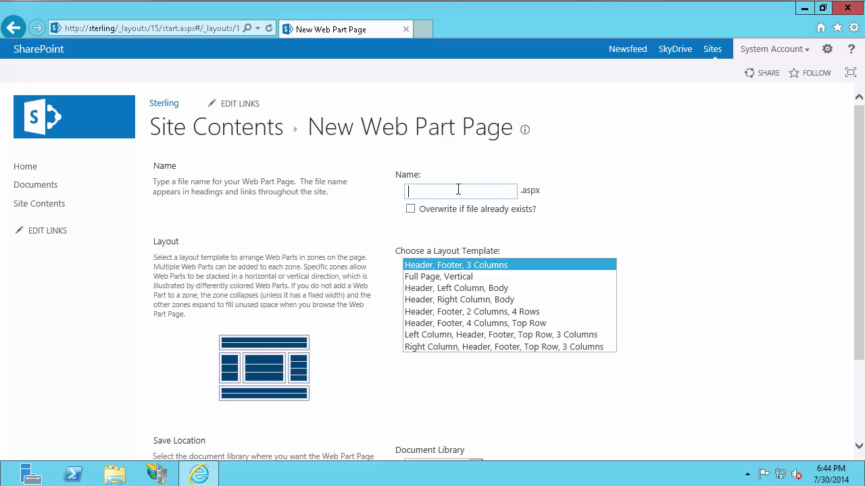
Step: Create the page 'WebPartsTest' using the Header, Footer, 3 Columns layout
{"action": "type", "text": "WebPartsTest"}
{"action": "scroll", "coordinate": [547, 335], "scroll_direction": "down", "scroll_amount": 1}
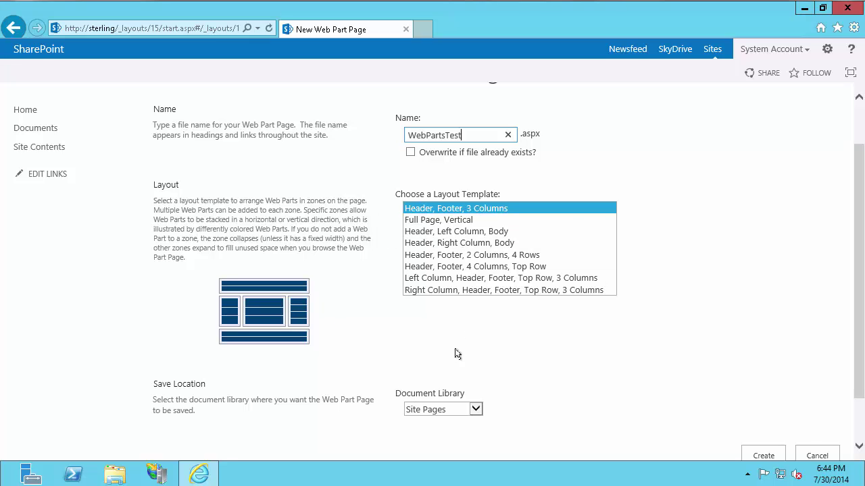
{"action": "scroll", "coordinate": [503, 392], "scroll_direction": "down", "scroll_amount": 2}
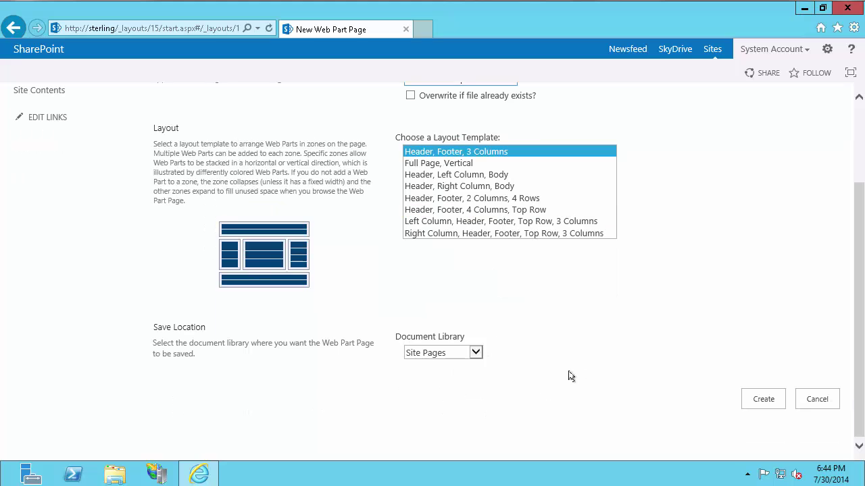
{"action": "left_click", "coordinate": [754, 399]}
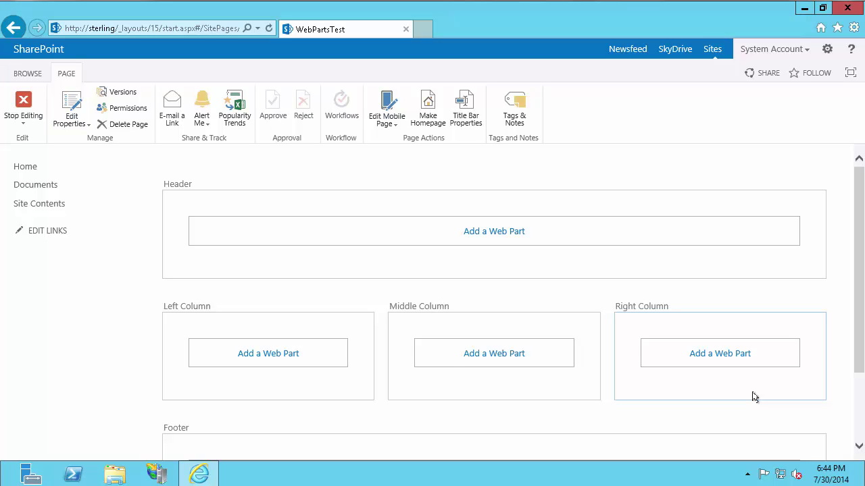
Step: Add the PI Trend web part from the PI WebParts category to the Middle Column
{"action": "left_click", "coordinate": [501, 358]}
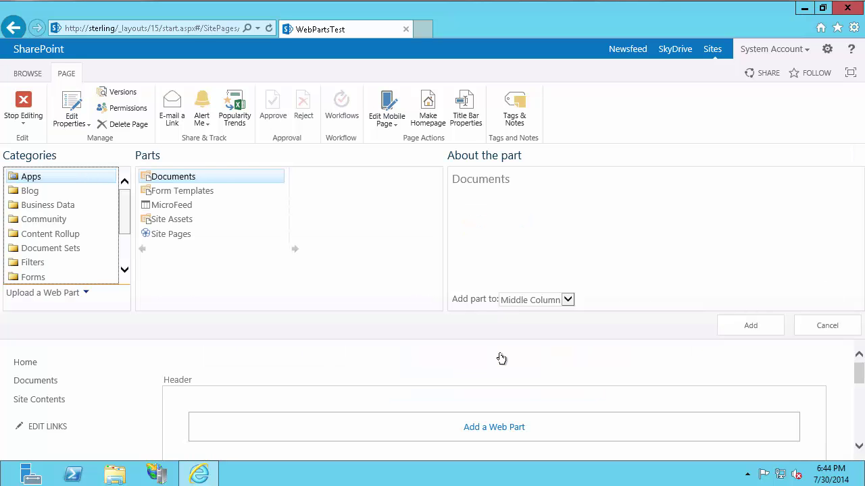
{"action": "left_click_drag", "start_coordinate": [123, 212], "coordinate": [124, 245]}
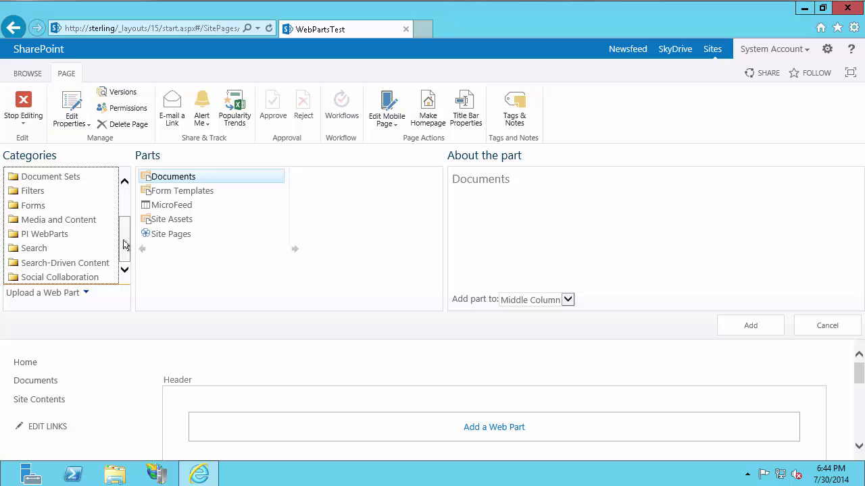
{"action": "left_click", "coordinate": [41, 234]}
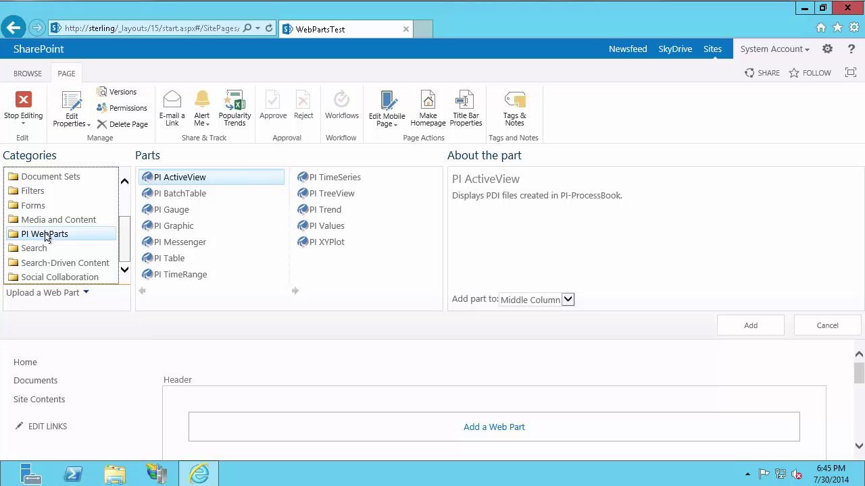
{"action": "left_click", "coordinate": [317, 211]}
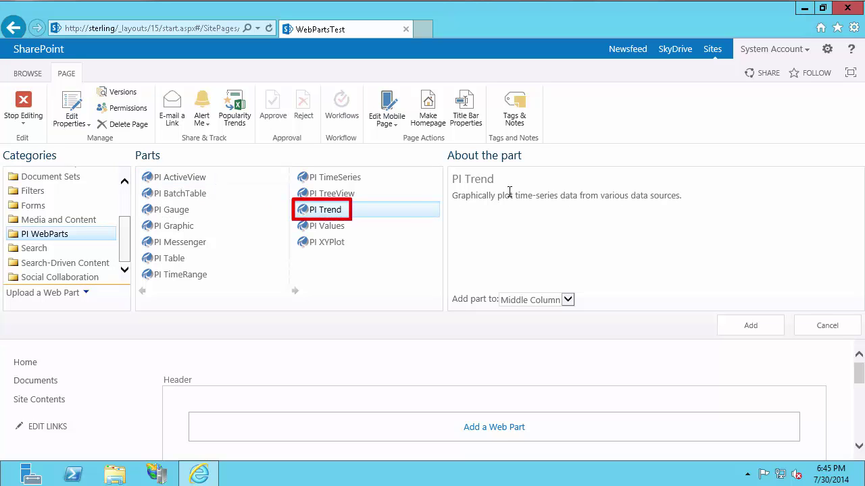
{"action": "left_click", "coordinate": [771, 331]}
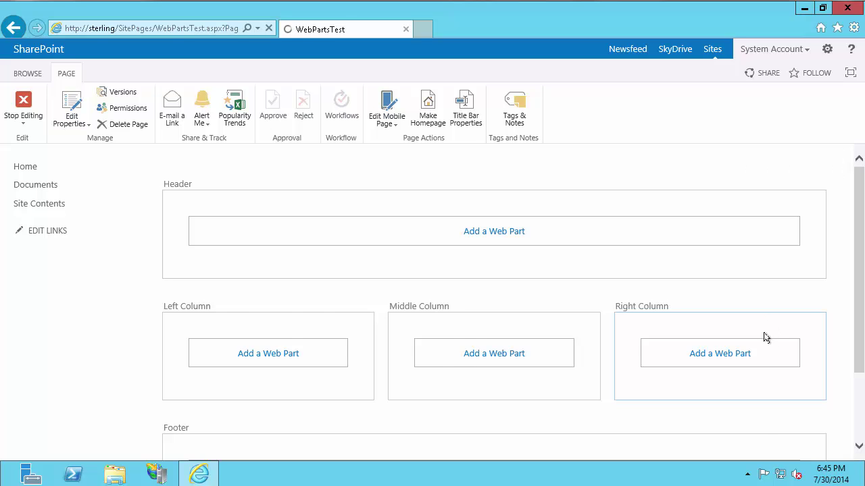
Step: Edit the PI Trend web part and bring up its Select PI Data picker
{"action": "scroll", "coordinate": [675, 301], "scroll_direction": "down", "scroll_amount": 3}
{"action": "scroll", "coordinate": [671, 300], "scroll_direction": "down", "scroll_amount": 1}
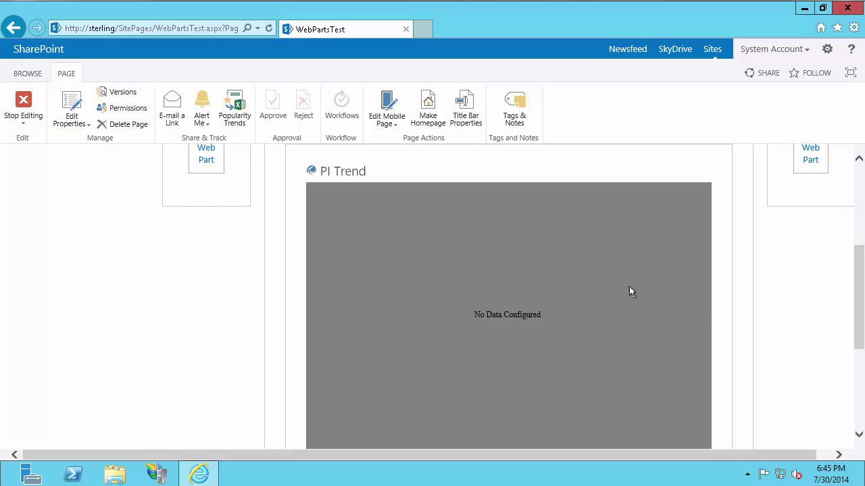
{"action": "scroll", "coordinate": [660, 207], "scroll_direction": "up", "scroll_amount": 1}
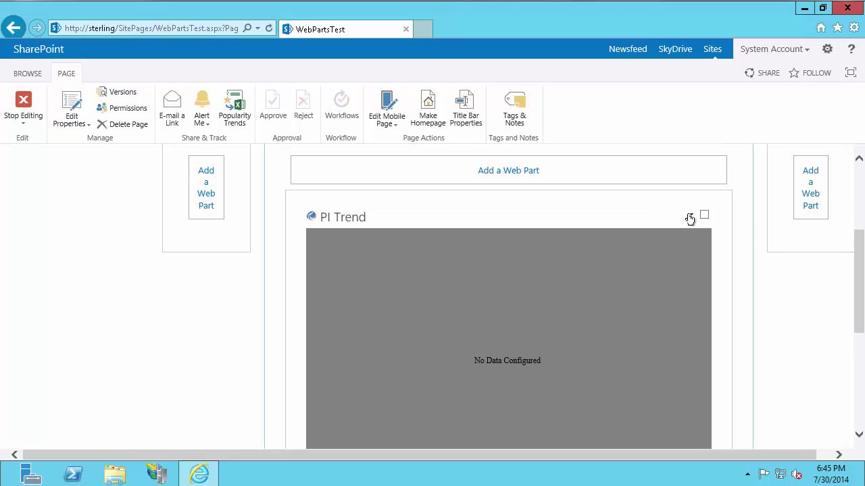
{"action": "left_click", "coordinate": [689, 215]}
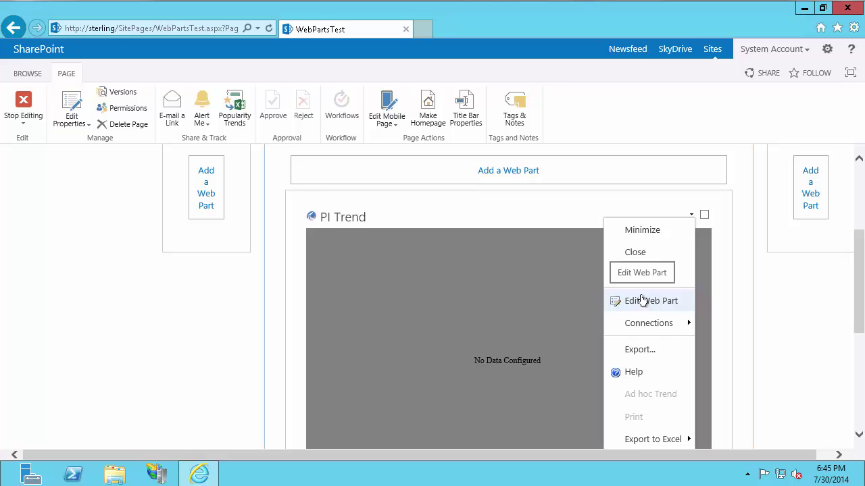
{"action": "left_click", "coordinate": [643, 301]}
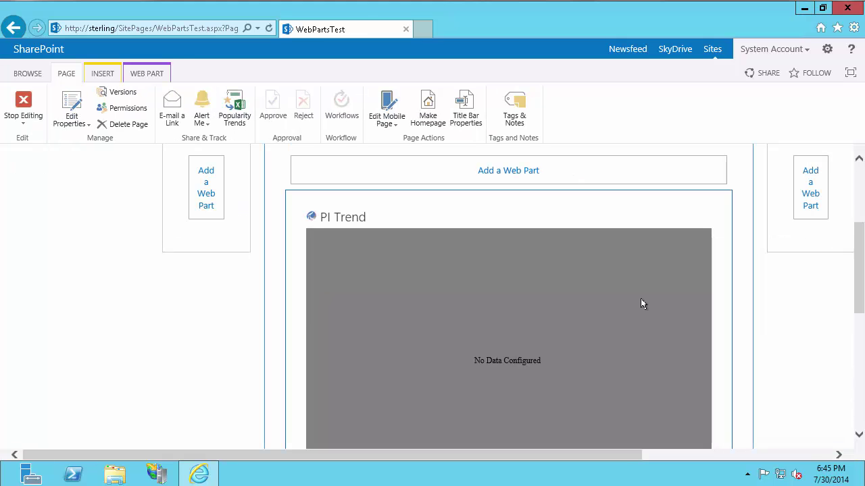
{"action": "left_click_drag", "start_coordinate": [622, 457], "coordinate": [810, 458]}
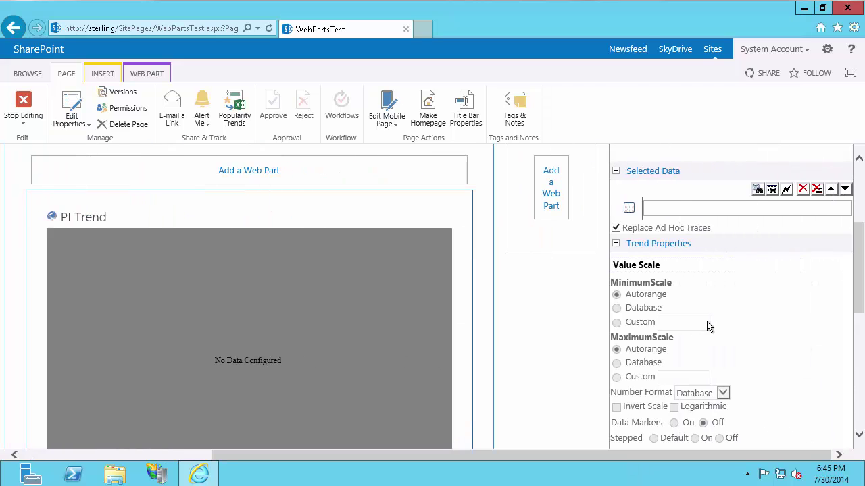
{"action": "scroll", "coordinate": [708, 327], "scroll_direction": "up", "scroll_amount": 2}
{"action": "scroll", "coordinate": [735, 327], "scroll_direction": "down", "scroll_amount": 1}
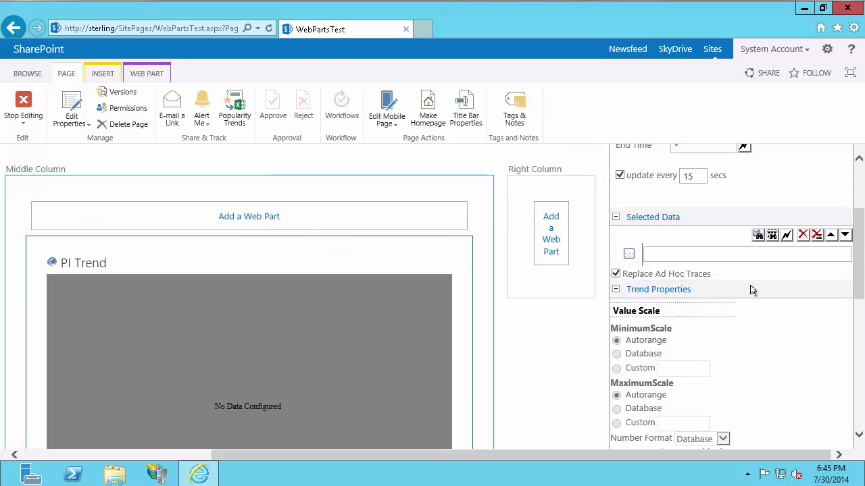
{"action": "left_click", "coordinate": [758, 236]}
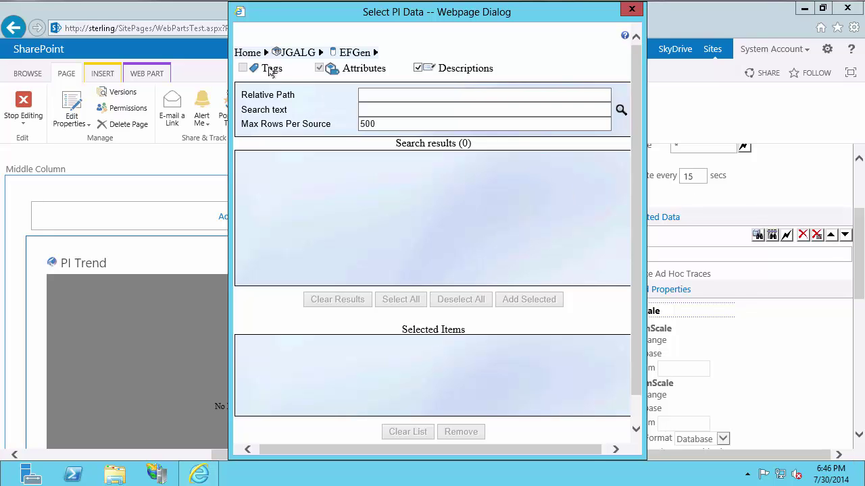
Step: Search jgalg for sinusoid* and add SINUSOID and SINUSOIDU
{"action": "left_click", "coordinate": [265, 52]}
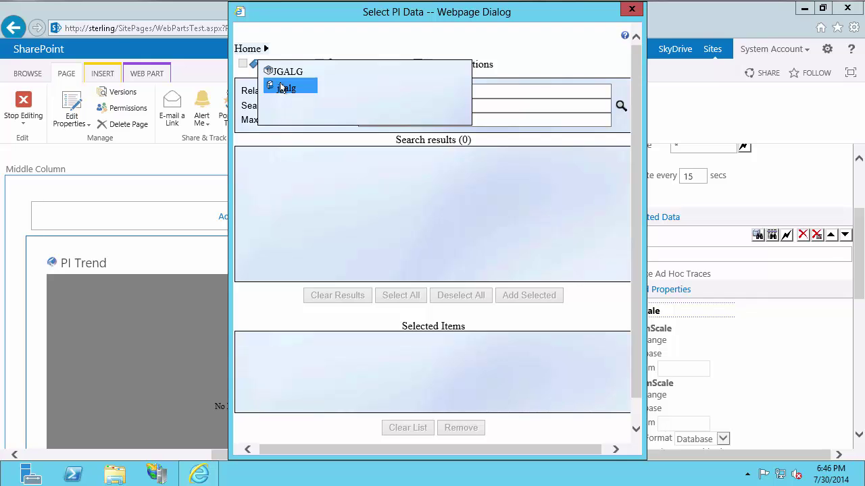
{"action": "left_click", "coordinate": [282, 88]}
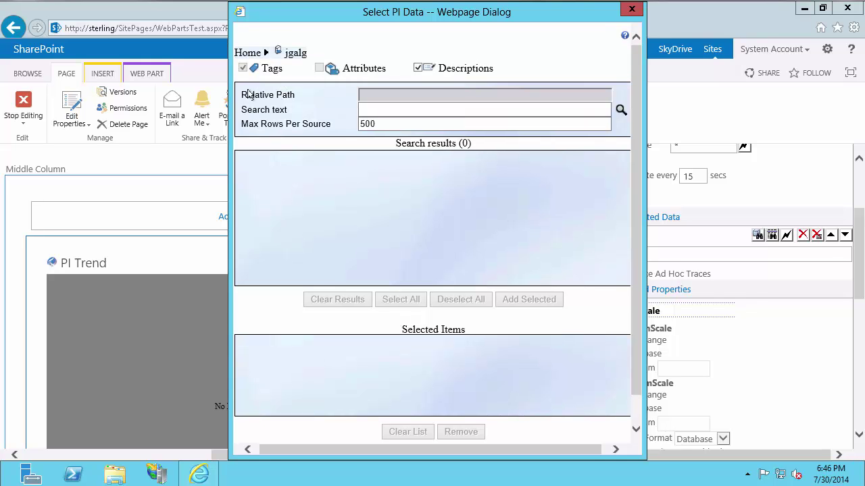
{"action": "left_click", "coordinate": [389, 106]}
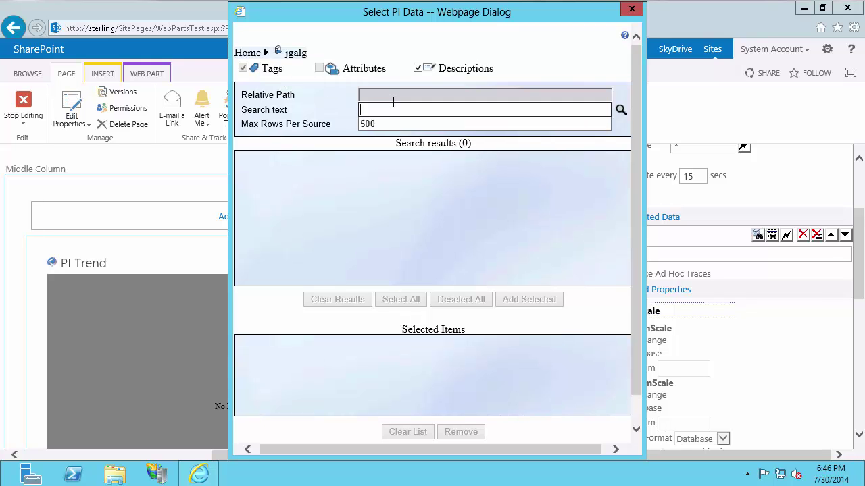
{"action": "type", "text": "sinusoid*"}
{"action": "left_click", "coordinate": [620, 109]}
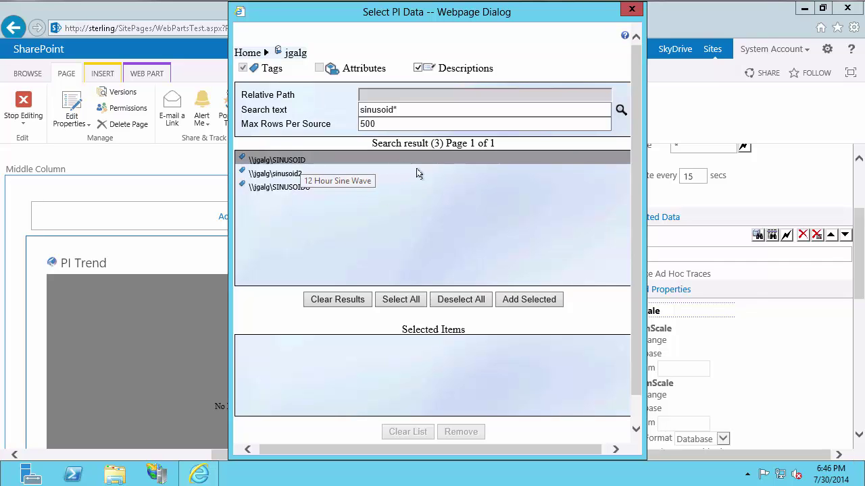
{"action": "left_click", "coordinate": [306, 187], "text": "ctrl"}
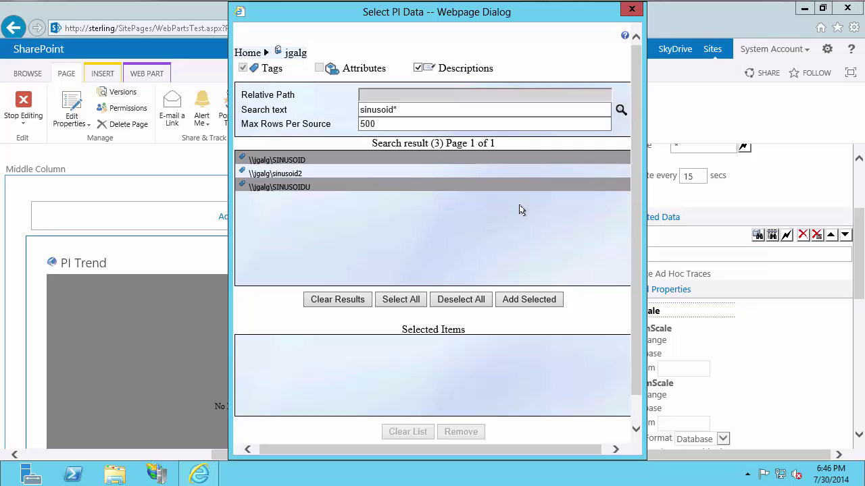
{"action": "left_click", "coordinate": [531, 301]}
Step: Search for cd, add CDEP158 and CDT158, and confirm the four tags
{"action": "double_click", "coordinate": [391, 110]}
{"action": "type", "text": "cd*"}
{"action": "left_click", "coordinate": [621, 110]}
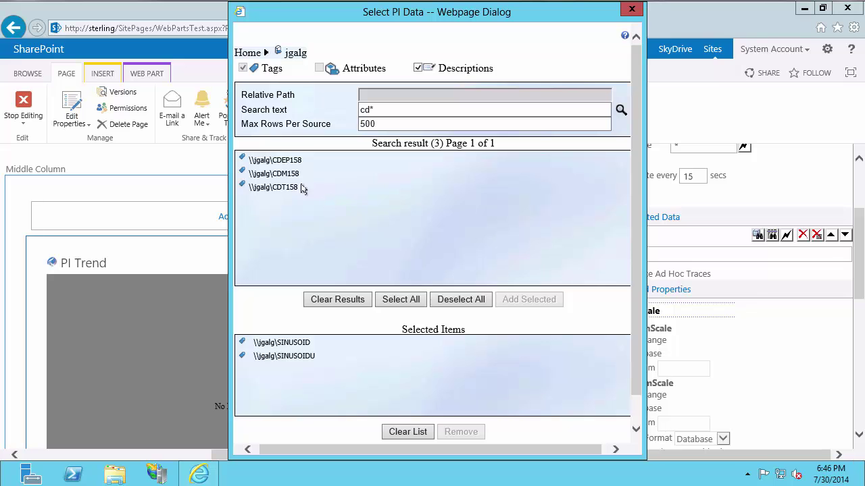
{"action": "left_click", "coordinate": [295, 187]}
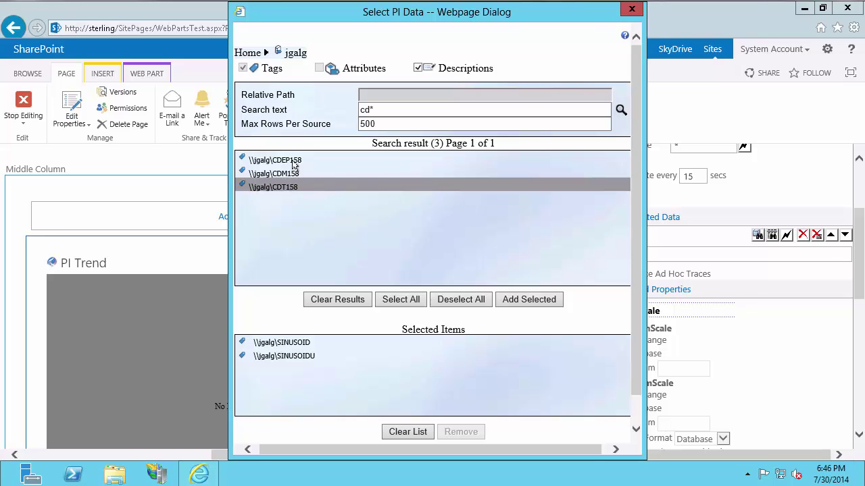
{"action": "left_click", "coordinate": [296, 162]}
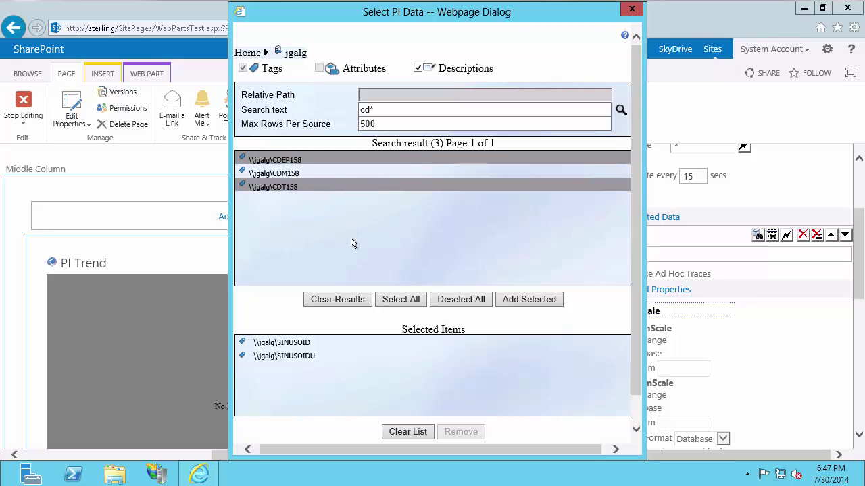
{"action": "left_click", "coordinate": [516, 300]}
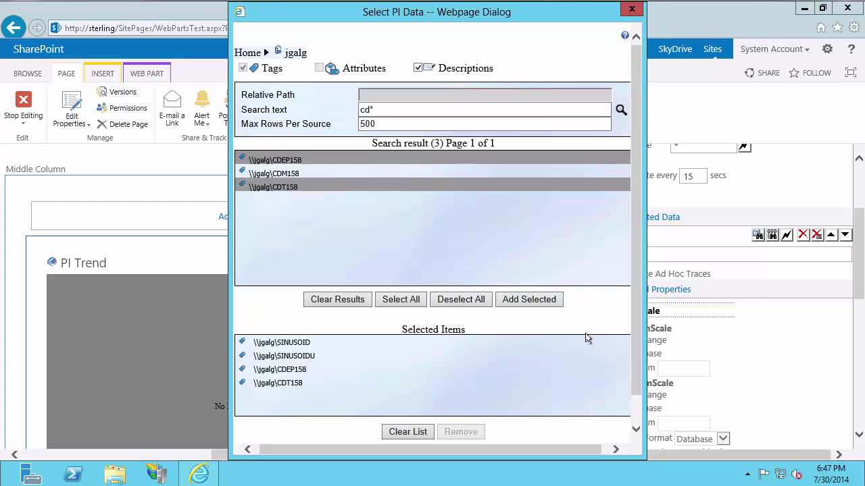
{"action": "left_click_drag", "start_coordinate": [637, 343], "coordinate": [635, 369]}
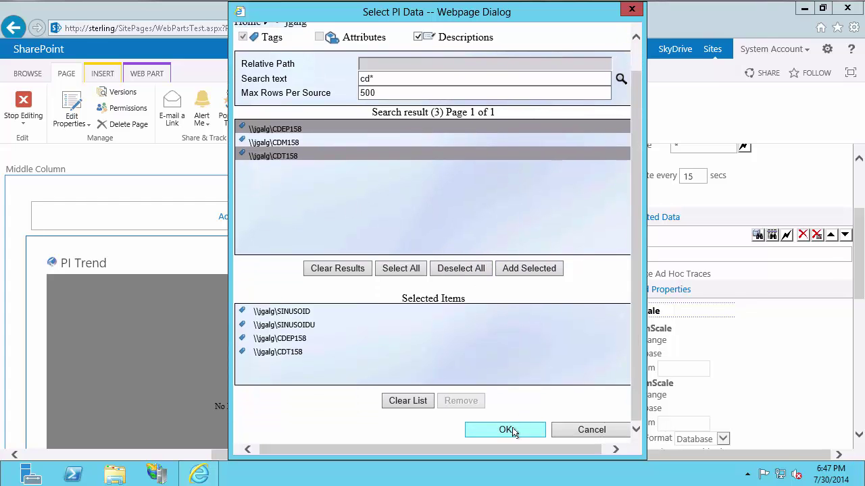
{"action": "left_click", "coordinate": [512, 430]}
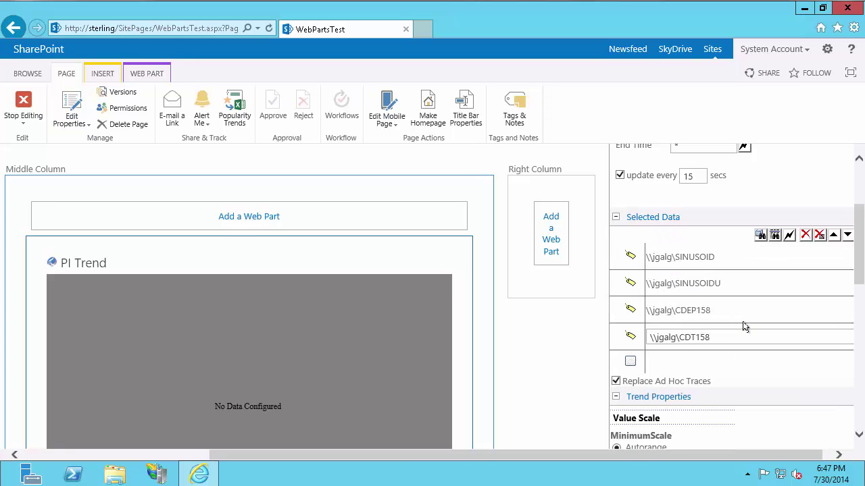
Step: Apply the SINUSOID, SINUSOIDU, CDEP158 and CDT158 selection to the PI Trend
{"action": "left_click_drag", "start_coordinate": [858, 260], "coordinate": [858, 401]}
{"action": "left_click", "coordinate": [789, 413]}
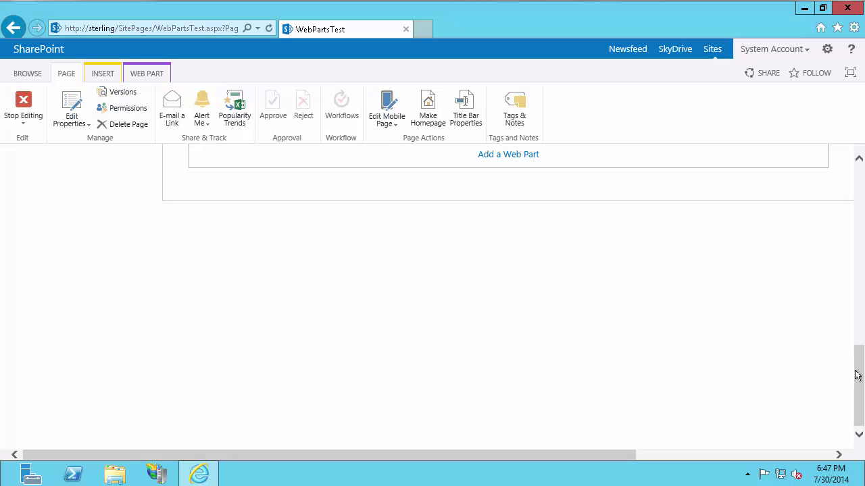
Step: Scroll back to the PI Trend chart plotting SINUSOID and CDT158, with SINUSOIDU and CDEP158 showing No Data
{"action": "left_click_drag", "start_coordinate": [855, 372], "coordinate": [858, 263]}
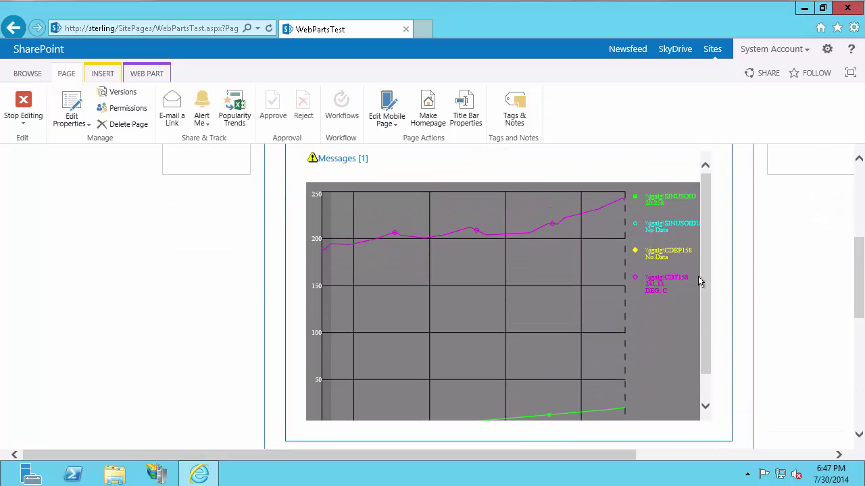
{"action": "left_click_drag", "start_coordinate": [702, 287], "coordinate": [703, 295]}
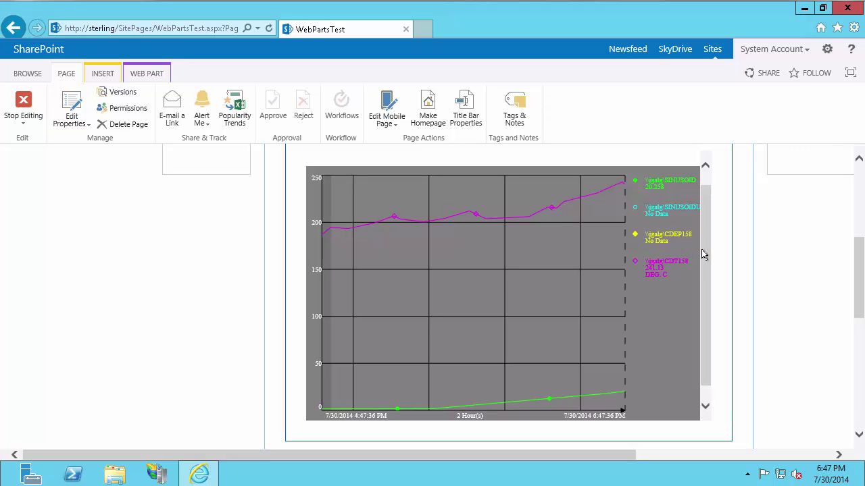
{"action": "scroll", "coordinate": [703, 245], "scroll_direction": "up", "scroll_amount": 1}
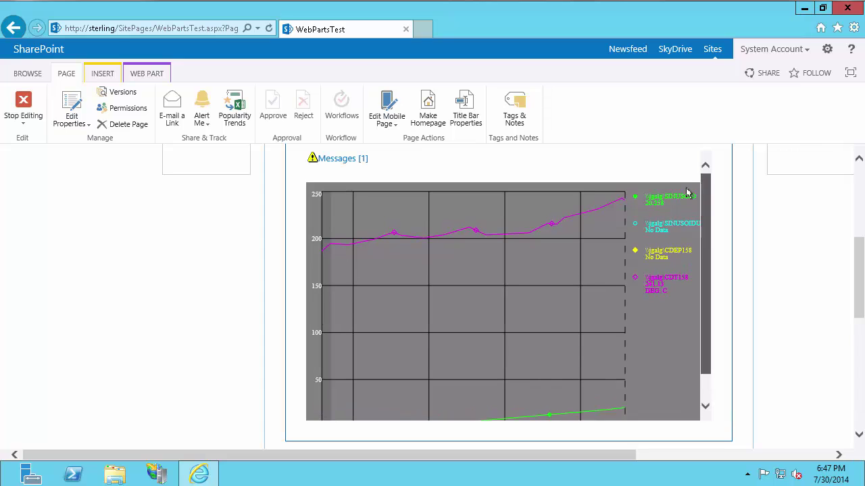
{"action": "left_click", "coordinate": [337, 158]}
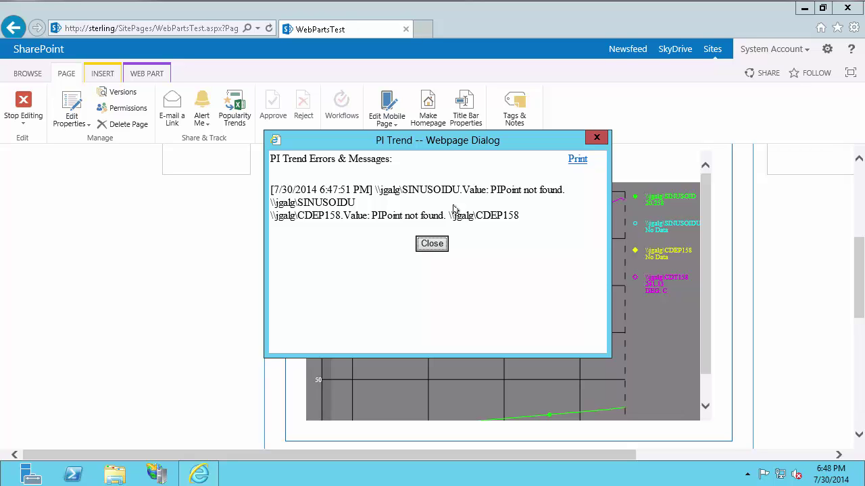
{"action": "left_click", "coordinate": [432, 244]}
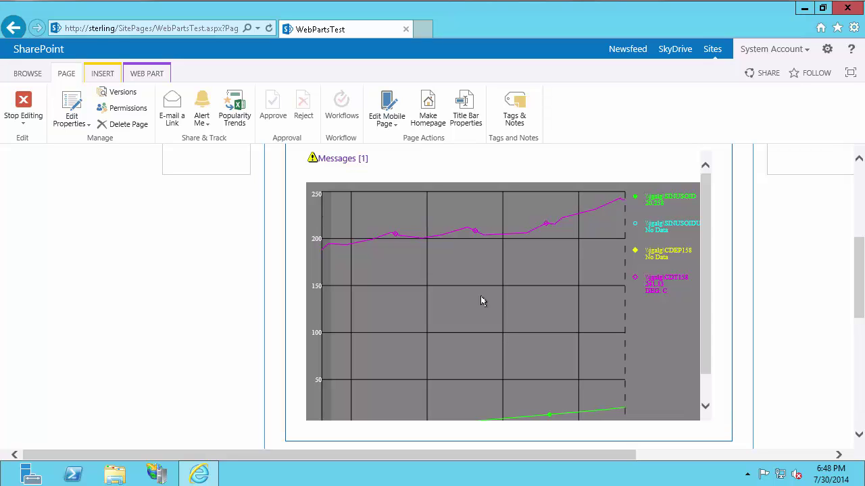
{"action": "scroll", "coordinate": [480, 296], "scroll_direction": "up", "scroll_amount": 3}
{"action": "scroll", "coordinate": [482, 298], "scroll_direction": "down", "scroll_amount": 2}
{"action": "scroll", "coordinate": [486, 311], "scroll_direction": "down", "scroll_amount": 1}
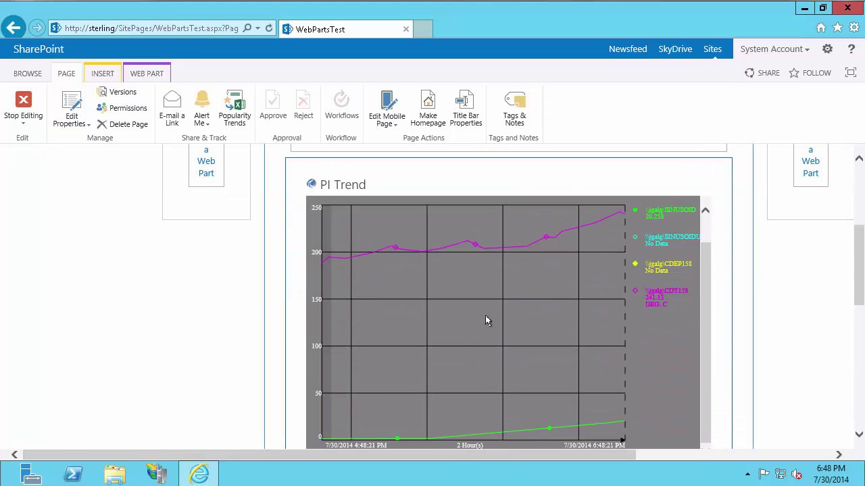
Step: Delete CDT158 and clear all remaining tags from Selected Data, then bring up Select PI Data
{"action": "left_click_drag", "start_coordinate": [542, 458], "coordinate": [844, 439]}
{"action": "left_click_drag", "start_coordinate": [856, 277], "coordinate": [856, 248]}
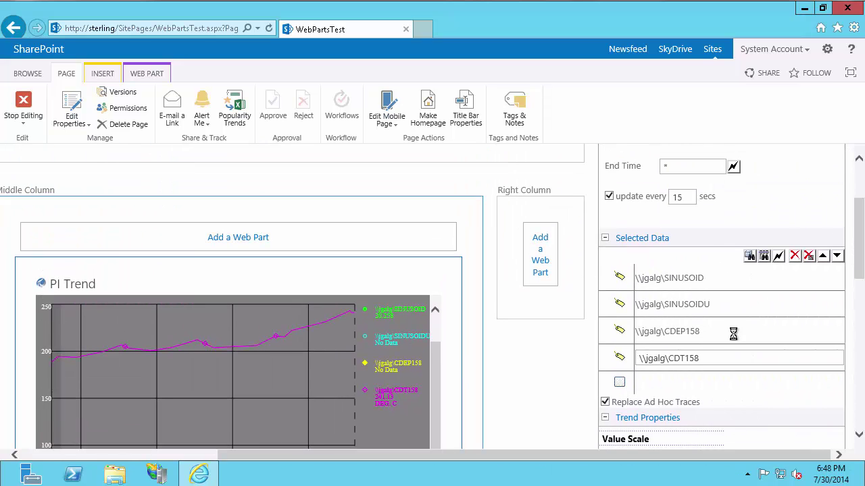
{"action": "left_click", "coordinate": [808, 257]}
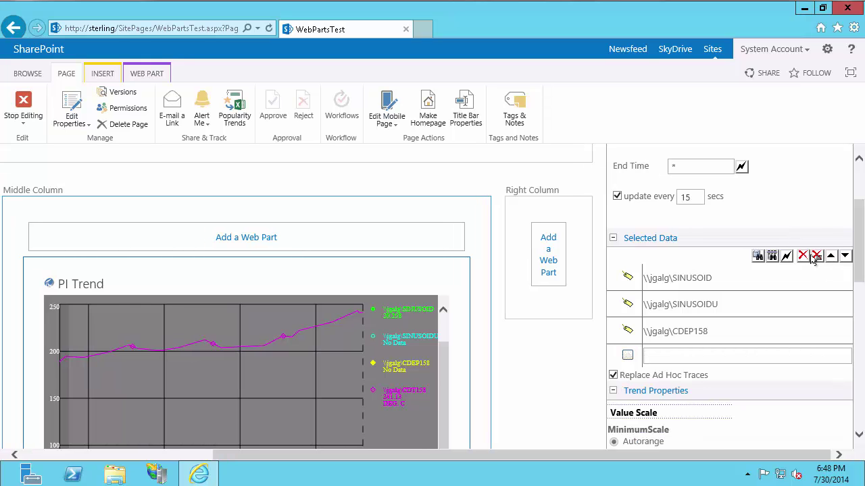
{"action": "left_click", "coordinate": [816, 259]}
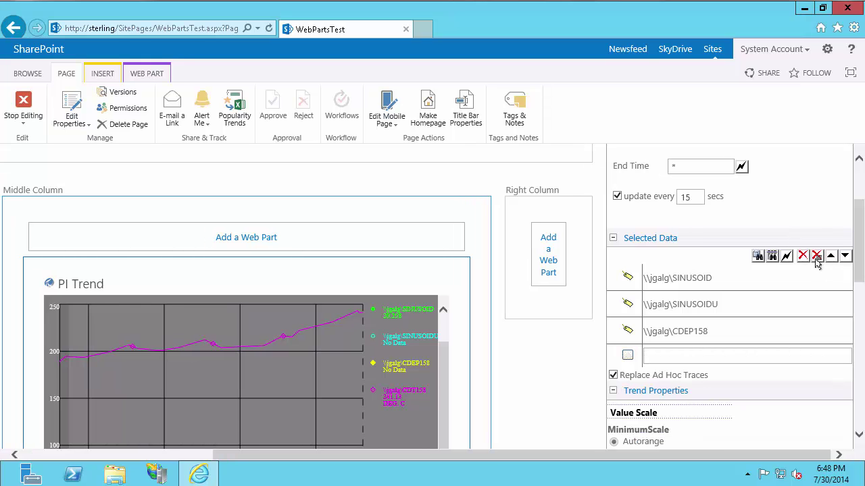
{"action": "left_click", "coordinate": [758, 257]}
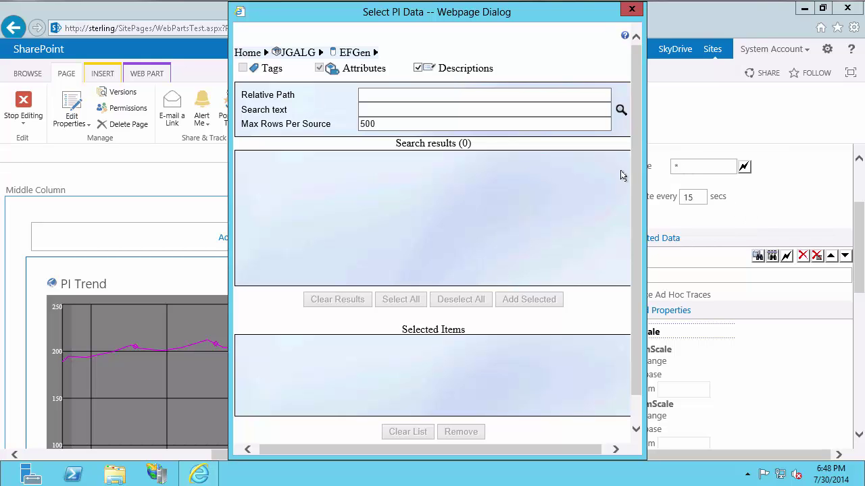
Step: Browse to OSIsoft Plant > Equipment Maintenance > Tanks > Mixing Tank1 on the JGALG asset server
{"action": "left_click", "coordinate": [319, 51]}
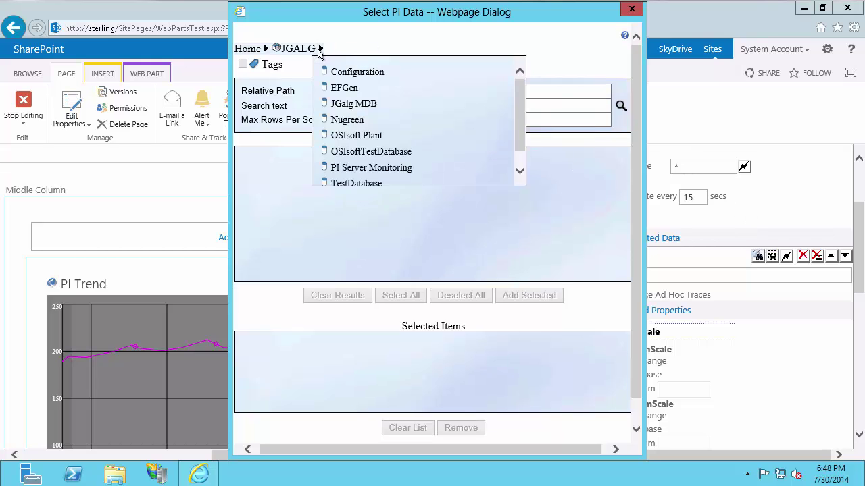
{"action": "left_click", "coordinate": [358, 135]}
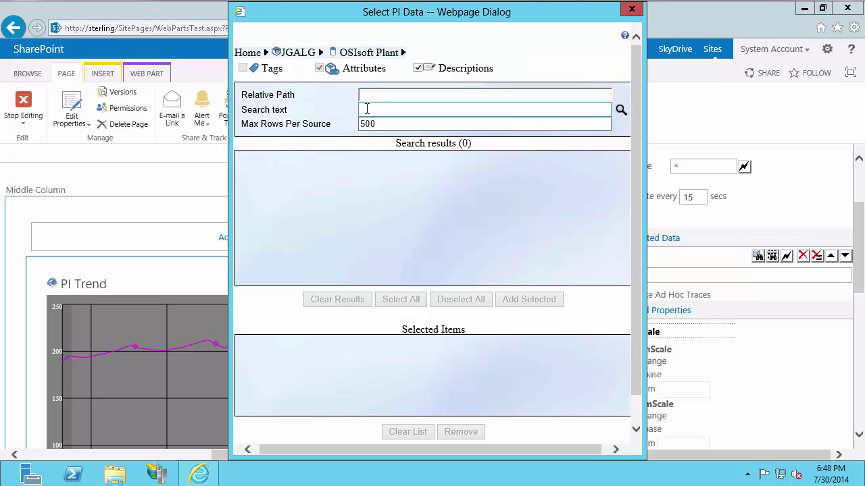
{"action": "left_click", "coordinate": [404, 52]}
{"action": "left_click", "coordinate": [420, 78]}
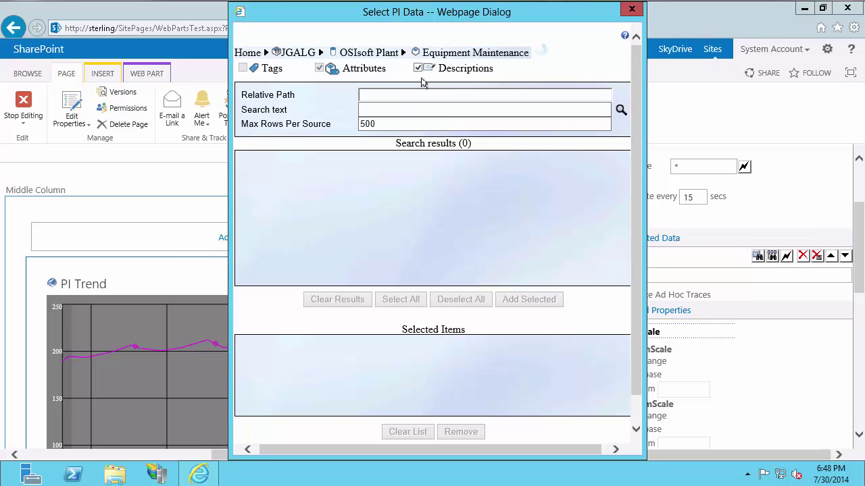
{"action": "left_click", "coordinate": [532, 54]}
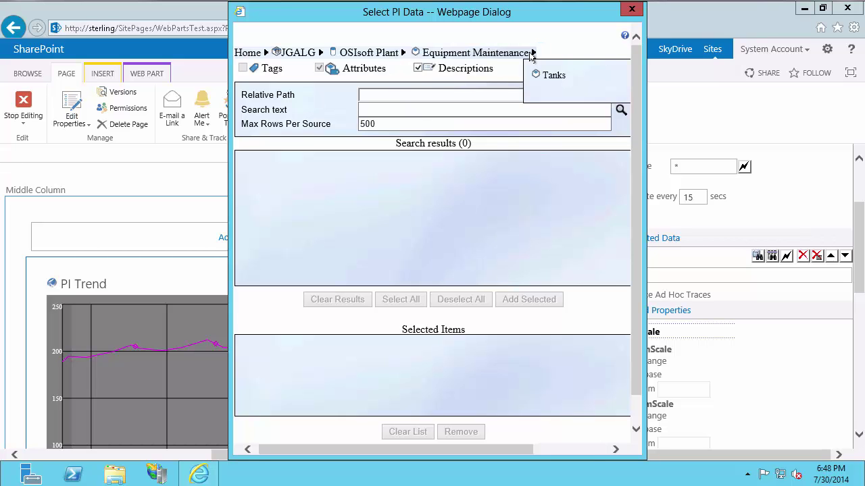
{"action": "left_click", "coordinate": [538, 73]}
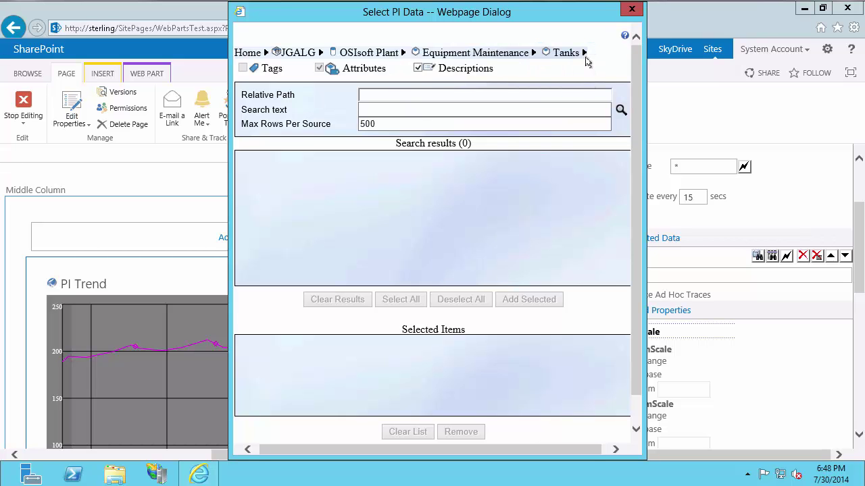
{"action": "left_click", "coordinate": [585, 54]}
{"action": "left_click", "coordinate": [602, 74]}
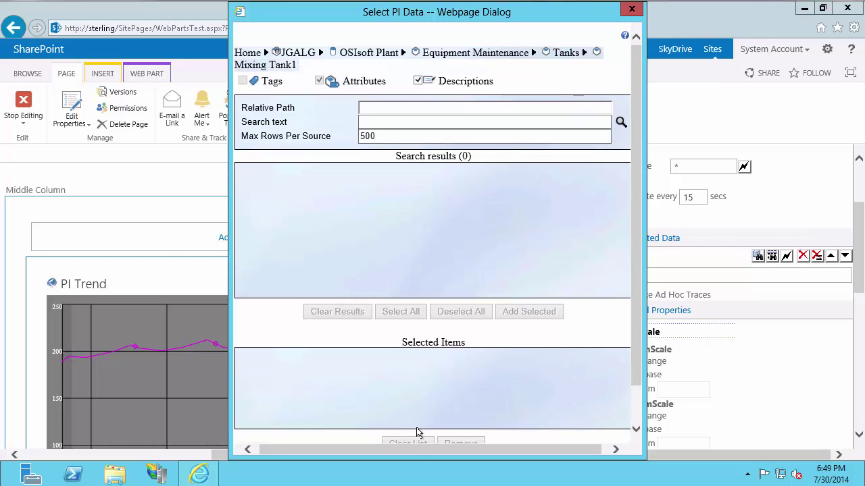
Step: Search '*' and add External Temperature, Internal Temperature, Level, Mixer Speed and Pressure, then confirm
{"action": "left_click_drag", "start_coordinate": [418, 448], "coordinate": [503, 447]}
{"action": "left_click", "coordinate": [403, 126]}
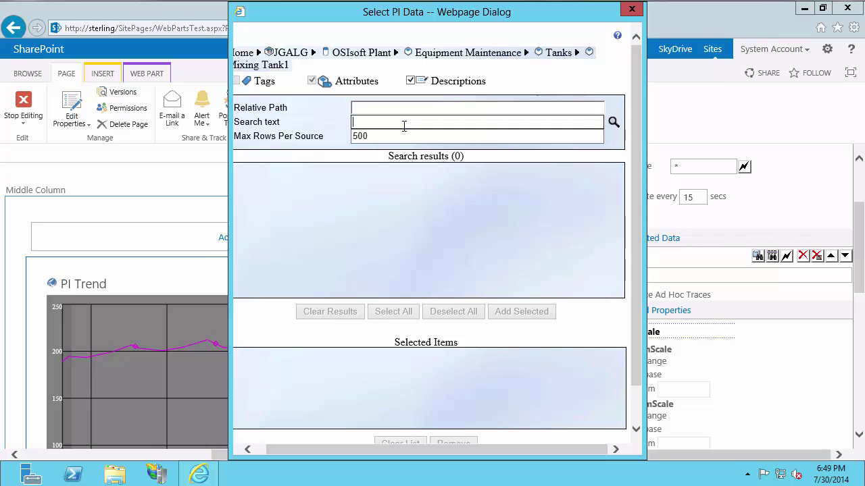
{"action": "left_click", "coordinate": [612, 122]}
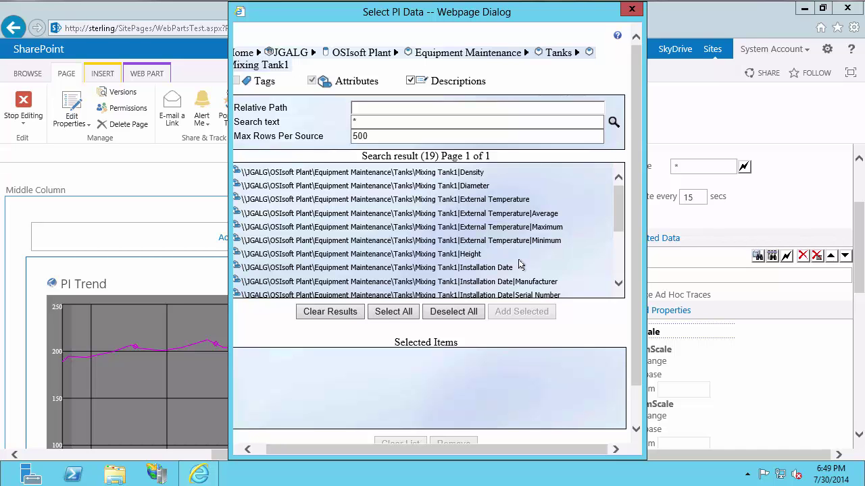
{"action": "left_click", "coordinate": [514, 201]}
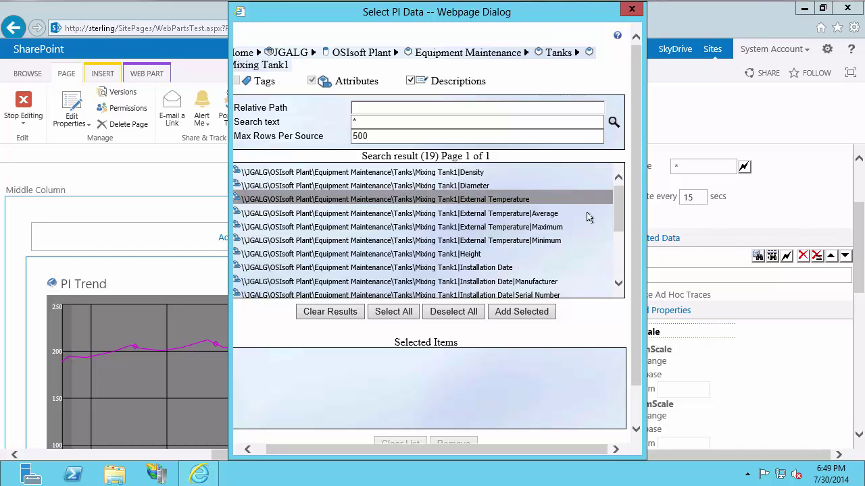
{"action": "left_click_drag", "start_coordinate": [615, 217], "coordinate": [618, 283]}
{"action": "left_click", "coordinate": [530, 242]}
{"action": "left_click", "coordinate": [475, 240]}
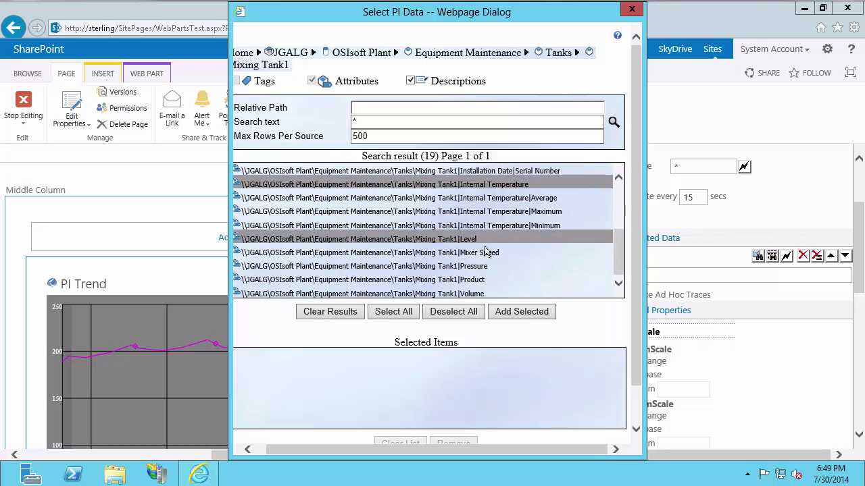
{"action": "left_click", "coordinate": [487, 252]}
{"action": "left_click", "coordinate": [489, 267]}
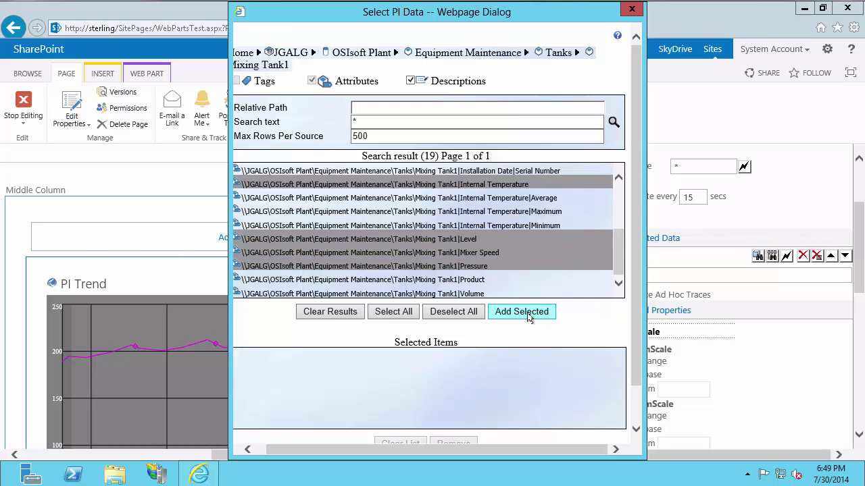
{"action": "left_click", "coordinate": [521, 312]}
{"action": "scroll", "coordinate": [515, 376], "scroll_direction": "down", "scroll_amount": 1}
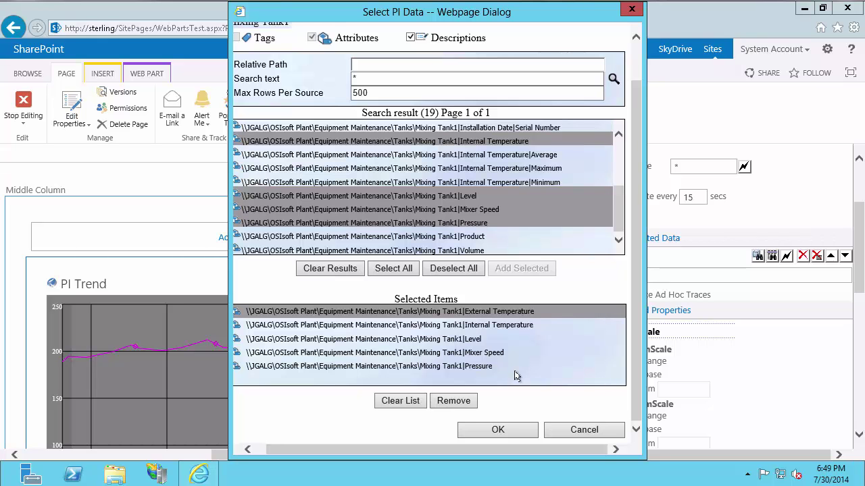
{"action": "left_click", "coordinate": [501, 429]}
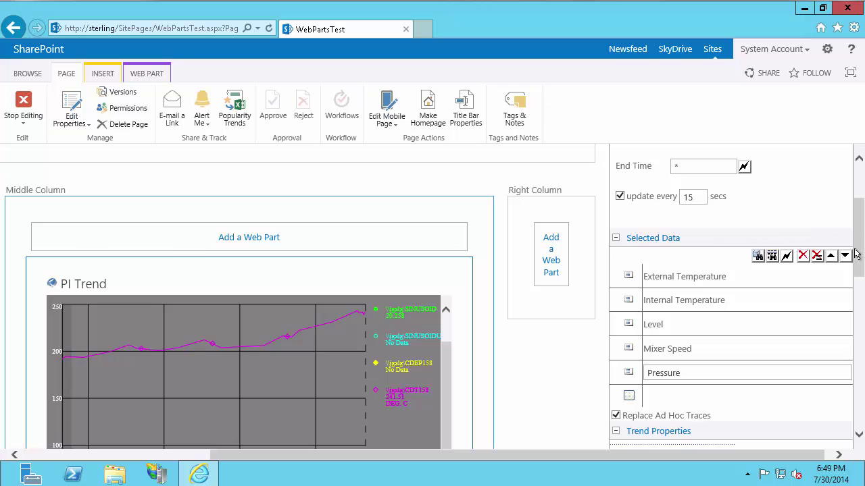
Step: Apply the five-attribute selection and scroll back up to the trend showing both temperatures
{"action": "left_click_drag", "start_coordinate": [858, 240], "coordinate": [861, 395]}
{"action": "left_click", "coordinate": [789, 412]}
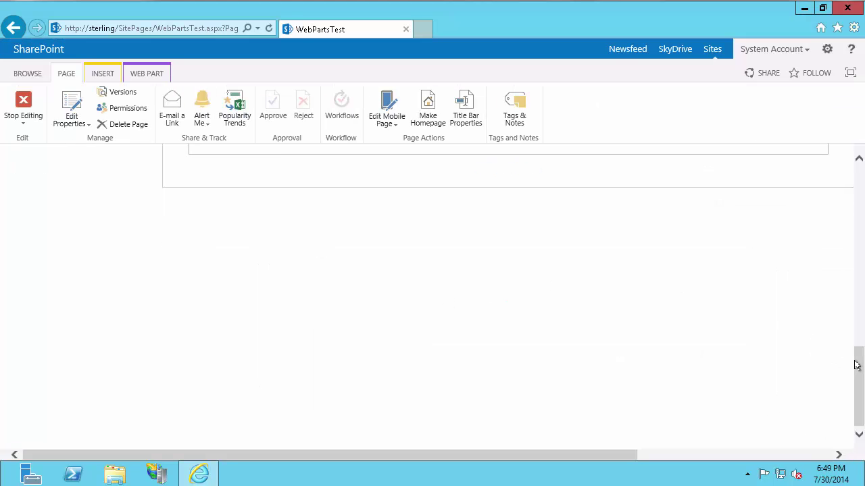
{"action": "left_click_drag", "start_coordinate": [857, 366], "coordinate": [858, 252]}
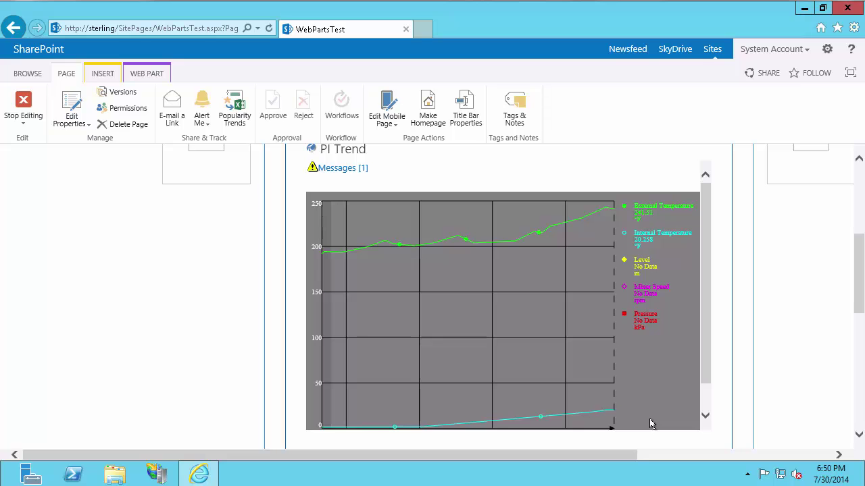
{"action": "left_click", "coordinate": [359, 170]}
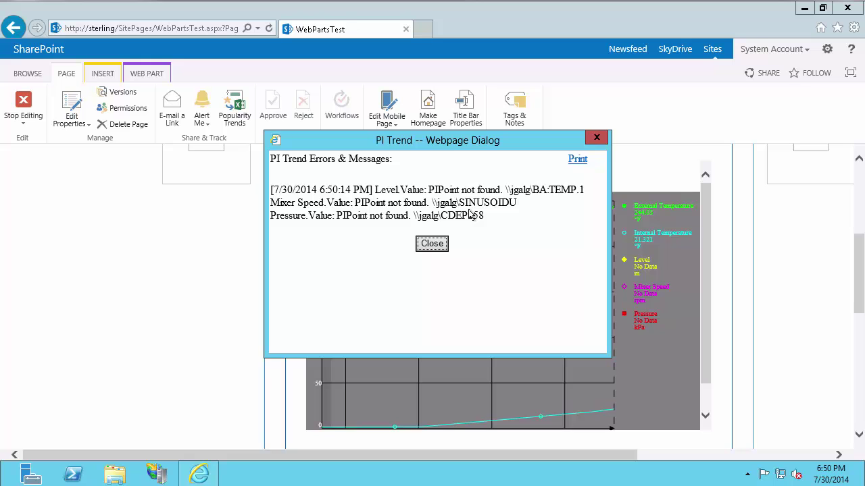
{"action": "left_click", "coordinate": [432, 244]}
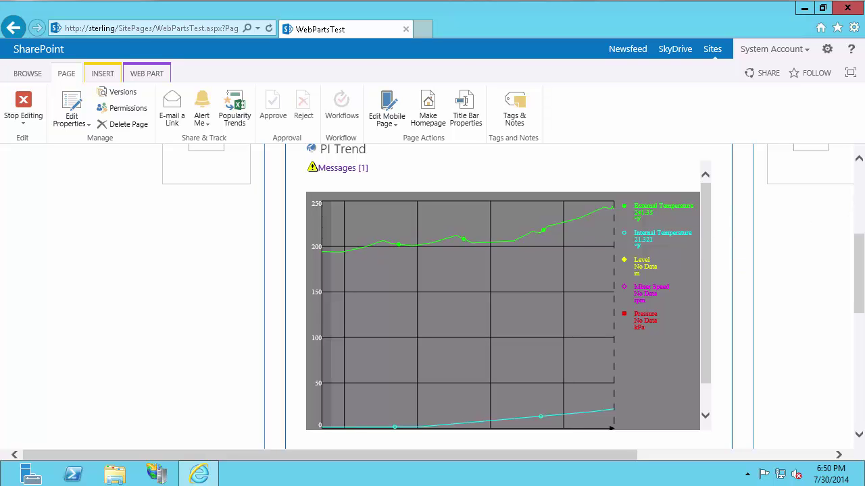
Step: On the PI server session, disable the user's PI WebParts User mapping
{"action": "mouse_move", "coordinate": [826, 161]}
{"action": "left_click", "coordinate": [793, 74]}
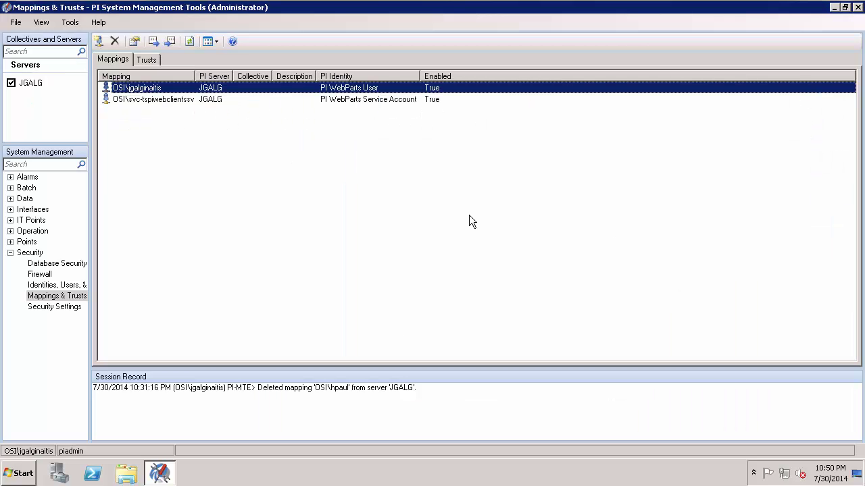
{"action": "double_click", "coordinate": [181, 90]}
{"action": "left_click", "coordinate": [359, 274]}
{"action": "left_click", "coordinate": [443, 294]}
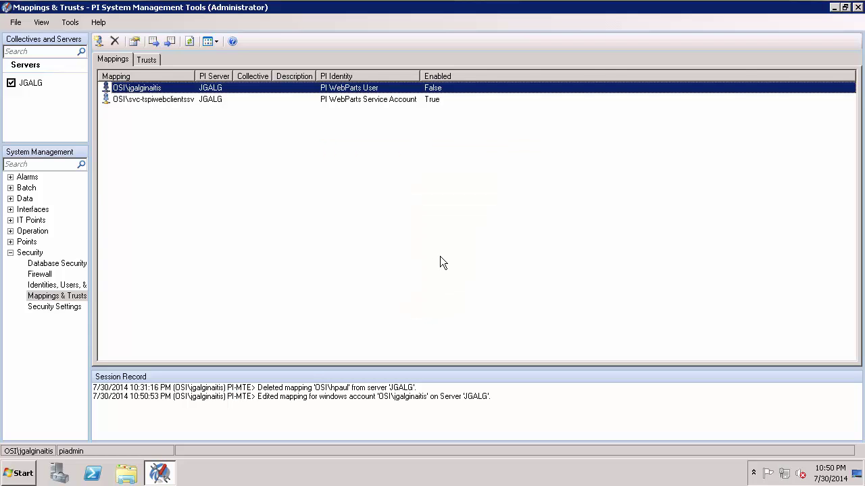
Step: Enable the PIWebParts trust in the Trusts list
{"action": "left_click", "coordinate": [141, 58]}
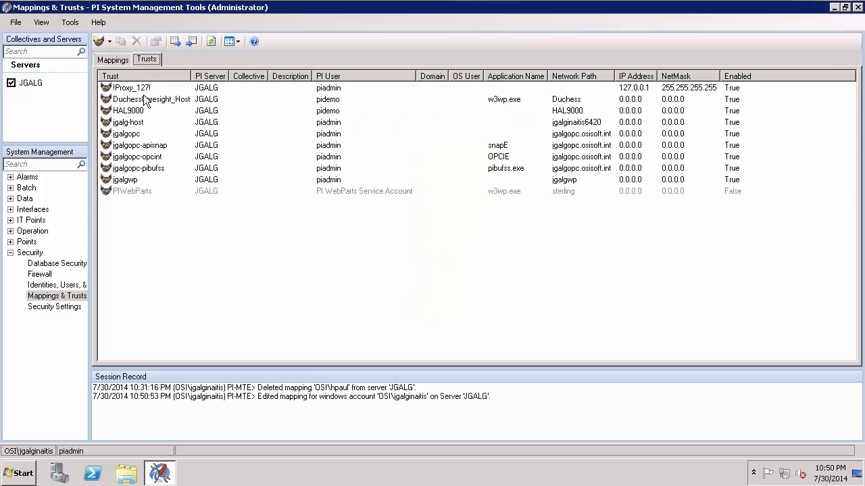
{"action": "left_click", "coordinate": [138, 192]}
{"action": "double_click", "coordinate": [138, 190]}
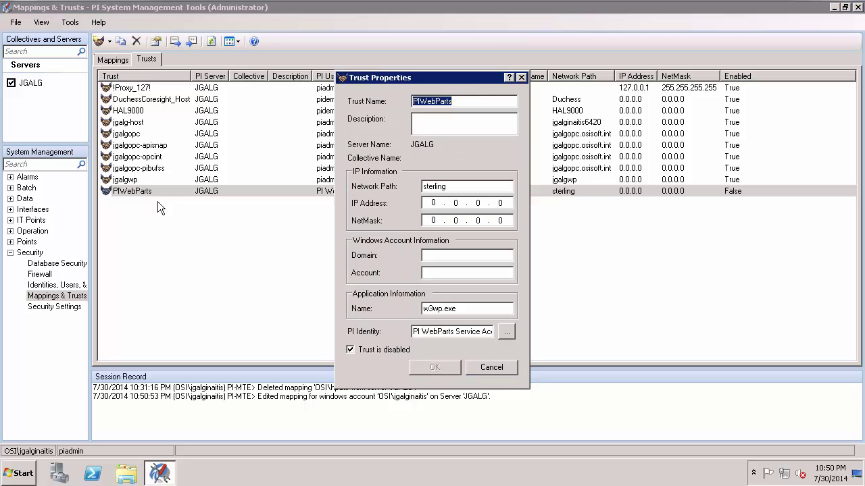
{"action": "left_click", "coordinate": [376, 349]}
{"action": "left_click", "coordinate": [437, 366]}
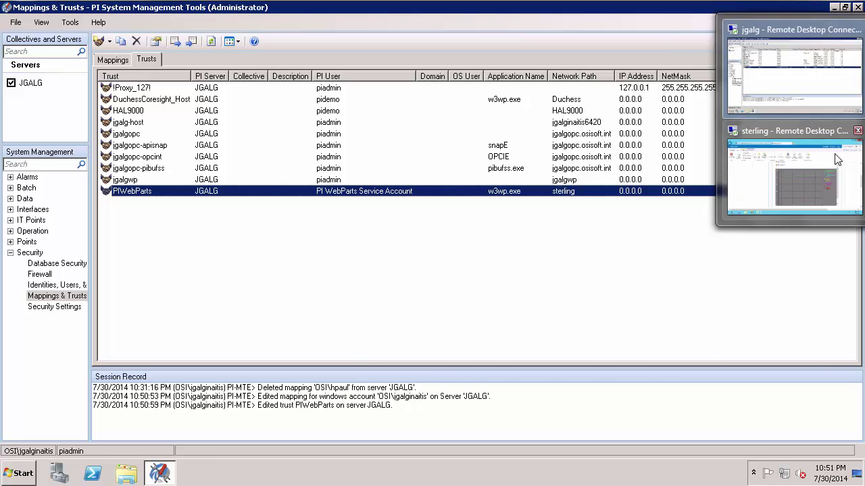
Step: On the SharePoint server, close the browser and run iisreset from an administrator Command Prompt
{"action": "left_click", "coordinate": [838, 160]}
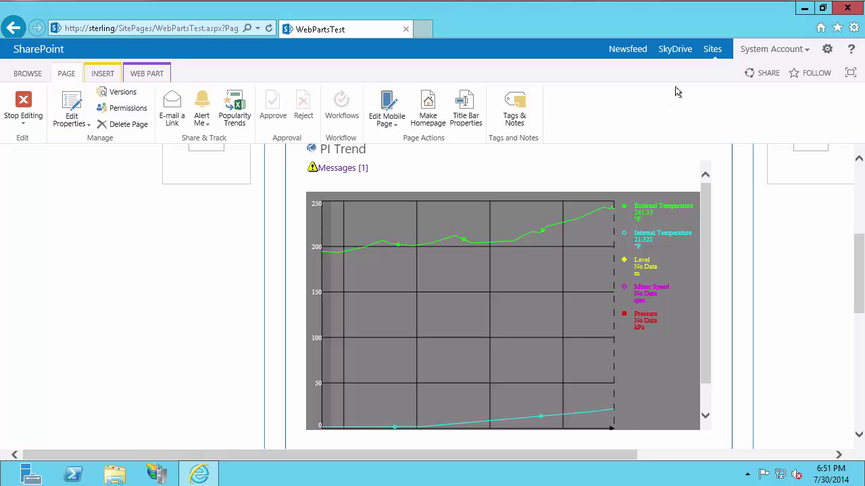
{"action": "left_click", "coordinate": [841, 11]}
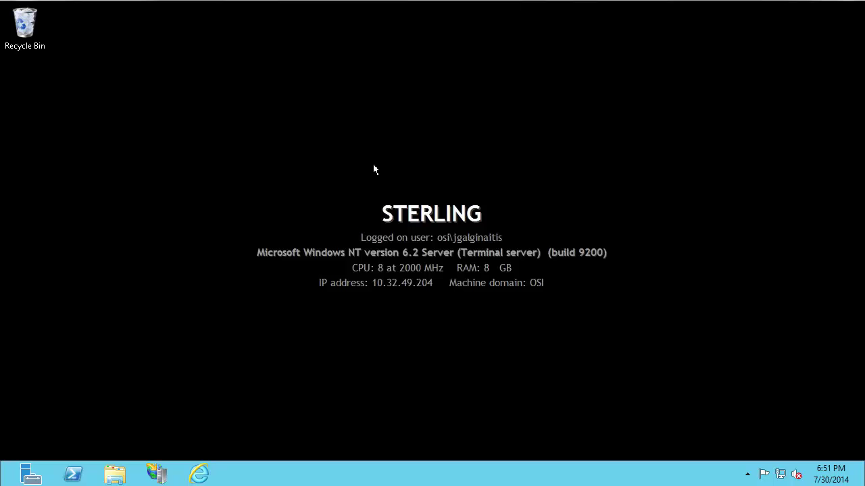
{"action": "left_click", "coordinate": [6, 473]}
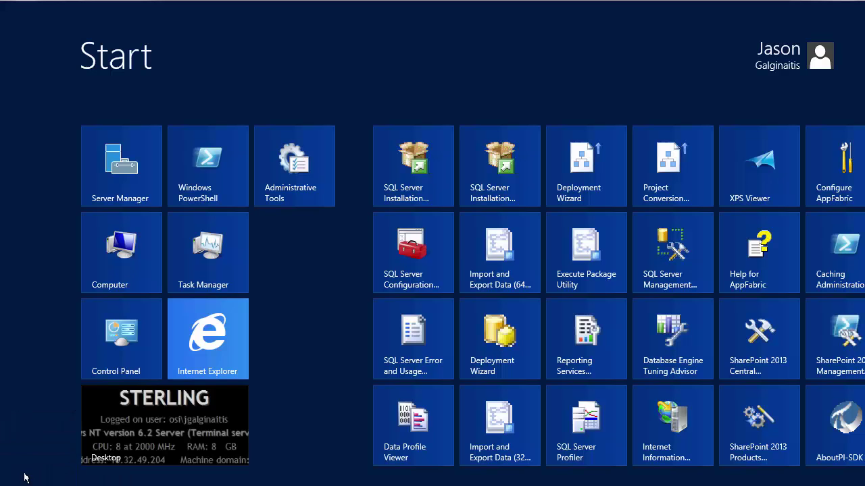
{"action": "type", "text": "cmd"}
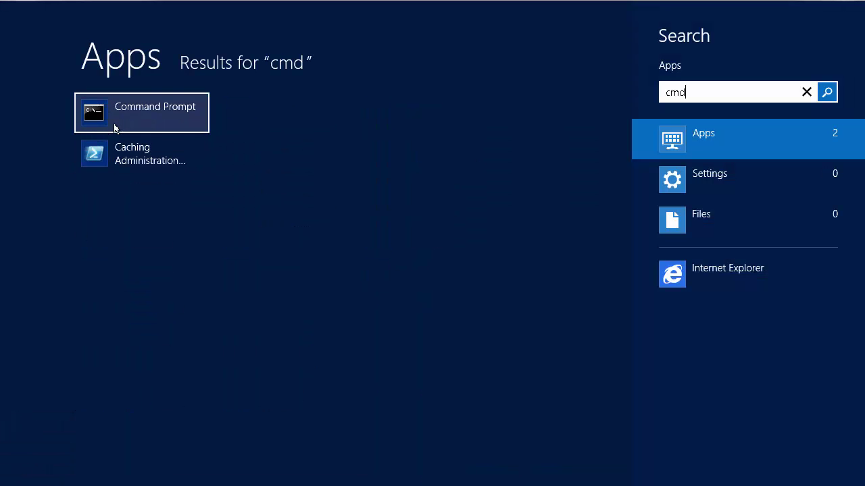
{"action": "right_click", "coordinate": [114, 128]}
{"action": "left_click", "coordinate": [247, 436]}
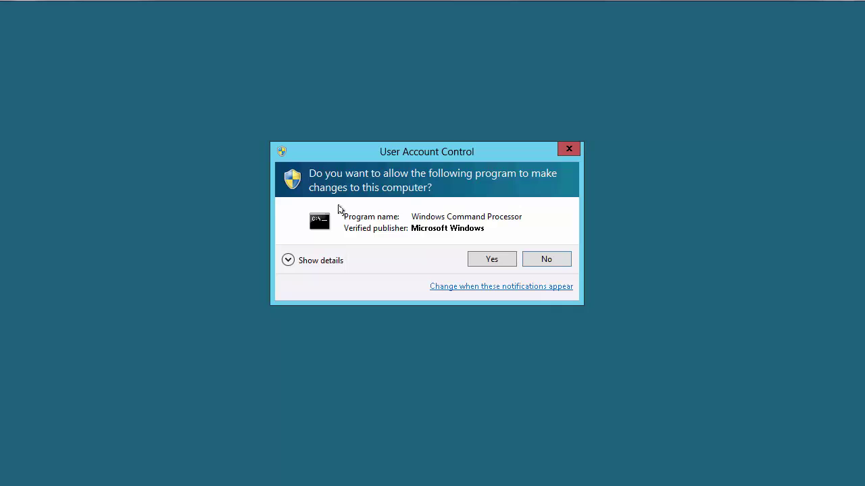
{"action": "left_click", "coordinate": [503, 259]}
{"action": "type", "text": "iisreset"}
{"action": "key", "text": "Return"}
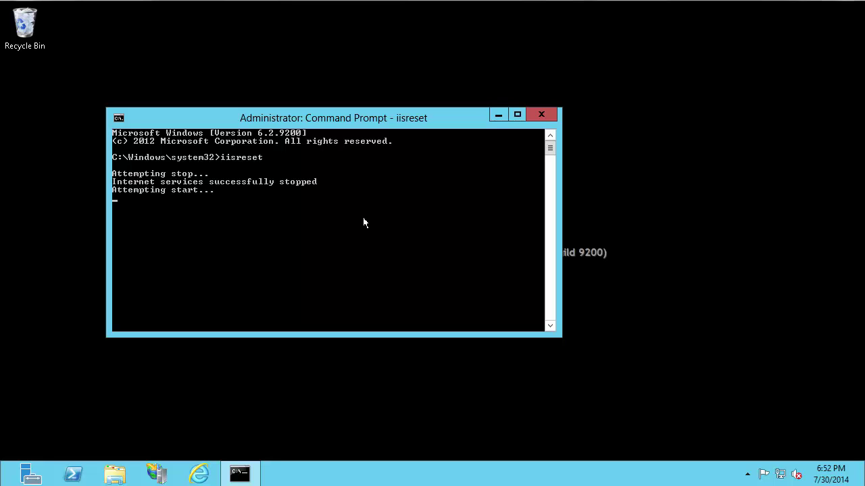
{"action": "left_click", "coordinate": [527, 120]}
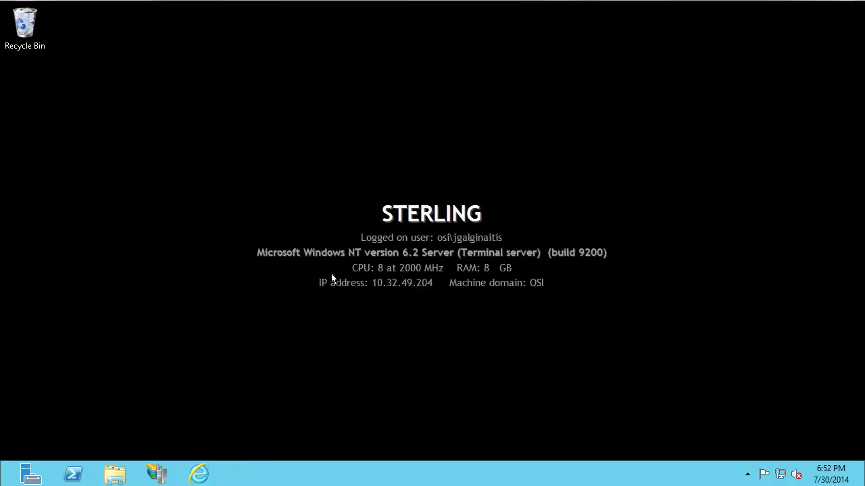
Step: Open the sterling admin.aspx page in Internet Explorer and go to PI Data Sources, listing jgalg
{"action": "left_click", "coordinate": [200, 475]}
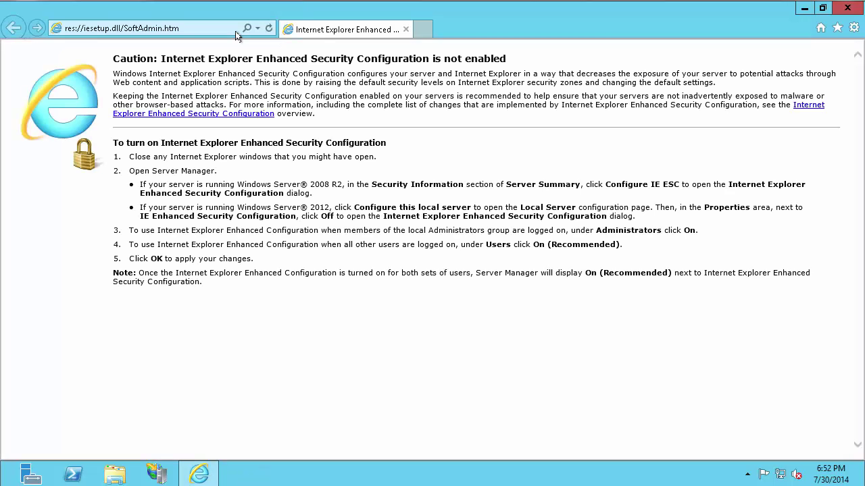
{"action": "type", "text": "sterling/"}
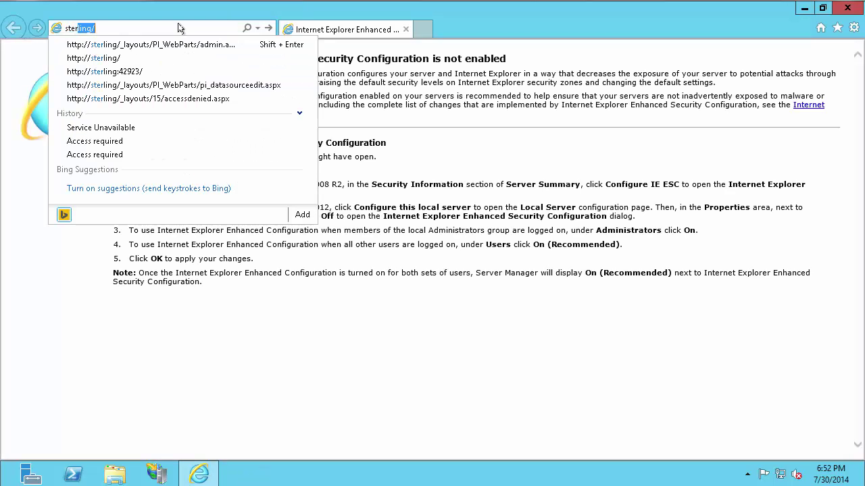
{"action": "left_click", "coordinate": [179, 46]}
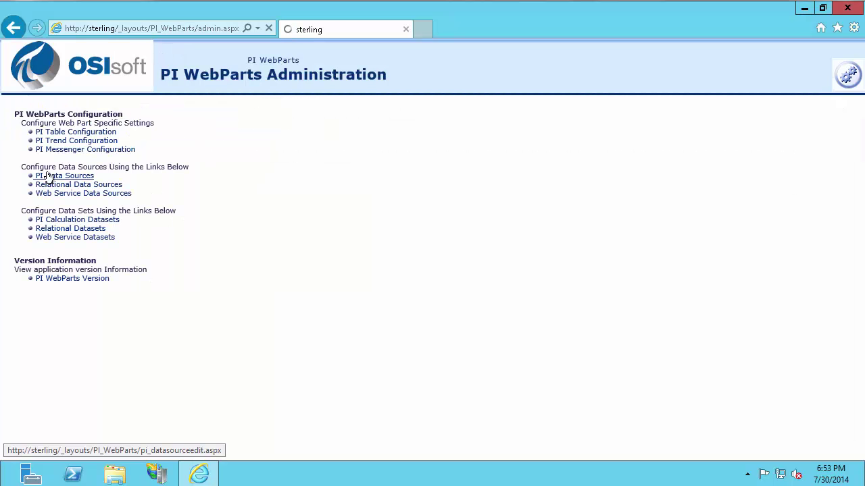
{"action": "left_click", "coordinate": [43, 178]}
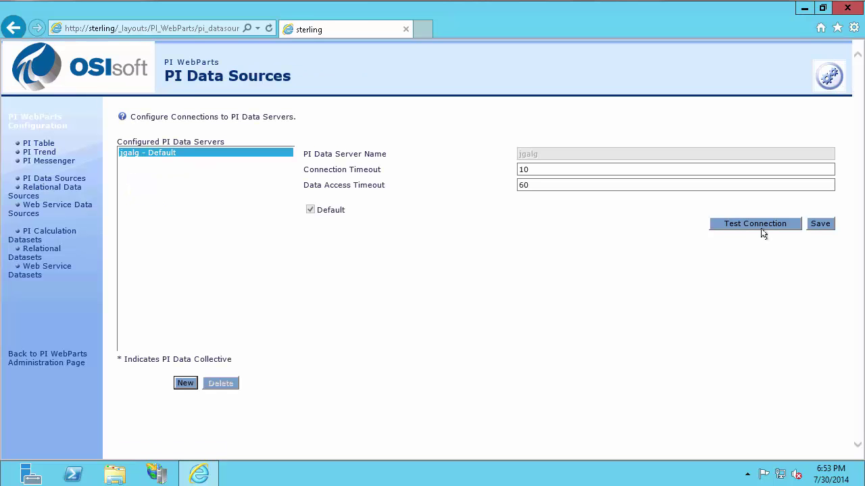
Step: Confirm the jgalg PI Data Server connection test succeeds, then browse to the sterling site
{"action": "left_click", "coordinate": [759, 229]}
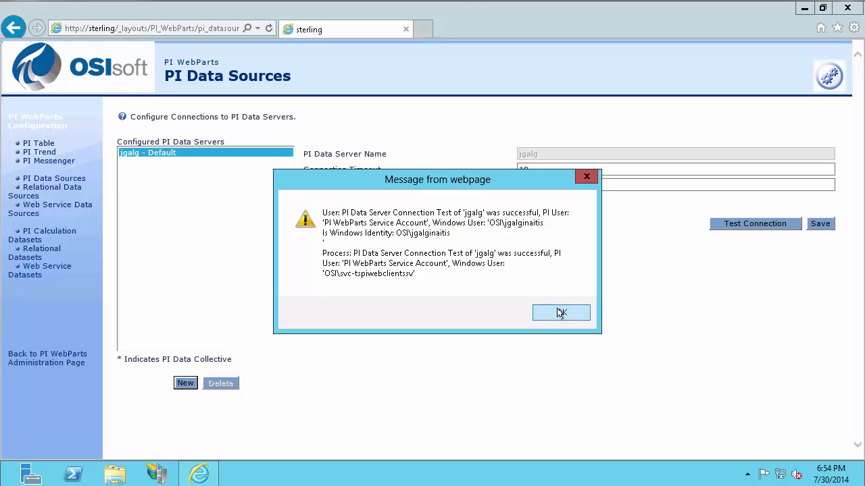
{"action": "left_click", "coordinate": [561, 313]}
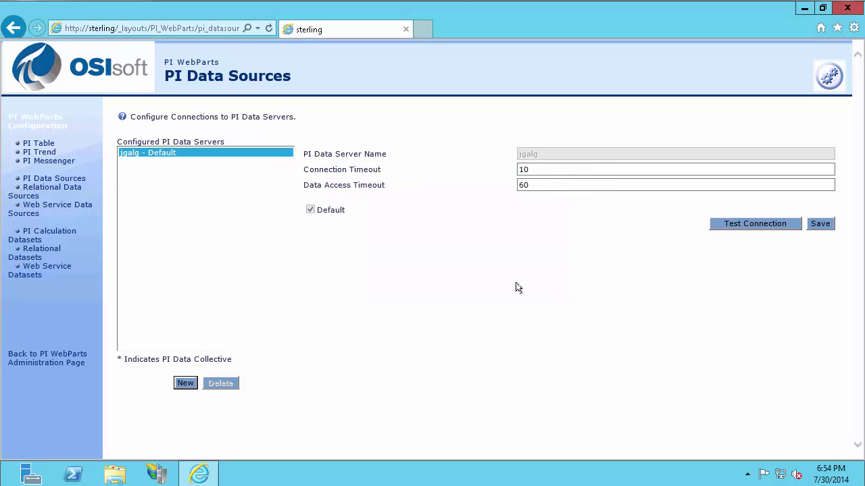
{"action": "left_click", "coordinate": [214, 30]}
{"action": "type", "text": "sterling/"}
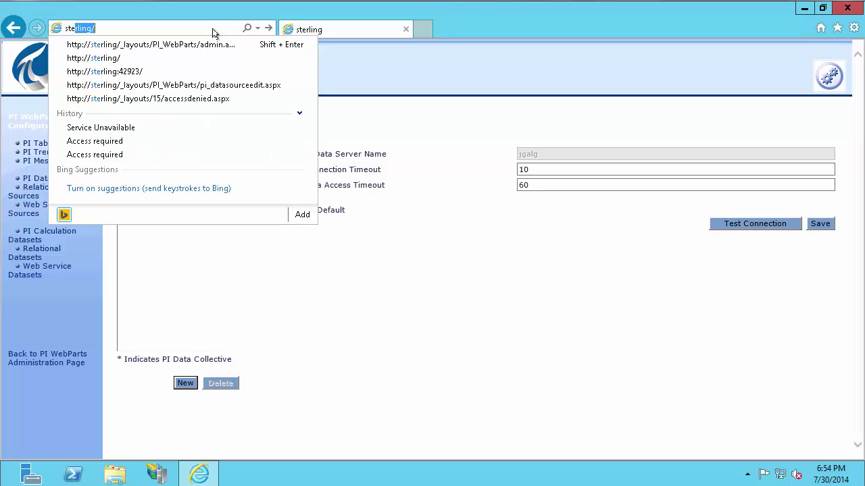
{"action": "key", "text": "Return"}
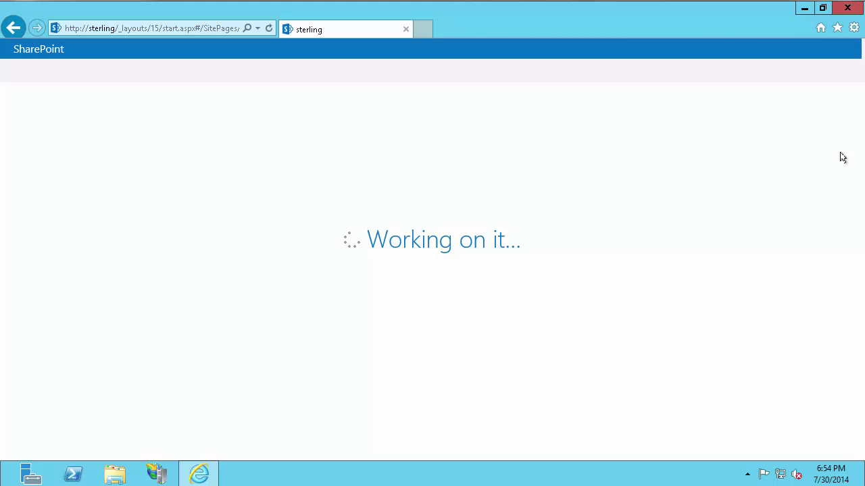
Step: On the PI server session, open Operation > Network Manager to view connection statistics
{"action": "left_click", "coordinate": [798, 87]}
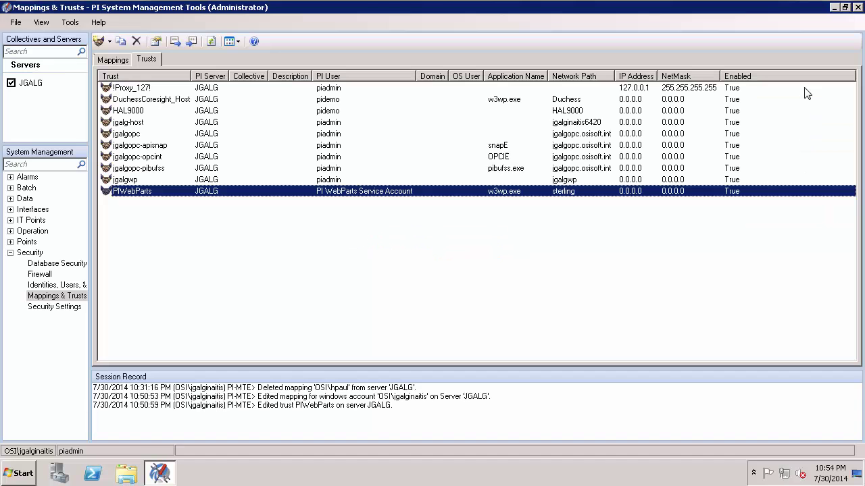
{"action": "left_click", "coordinate": [10, 231]}
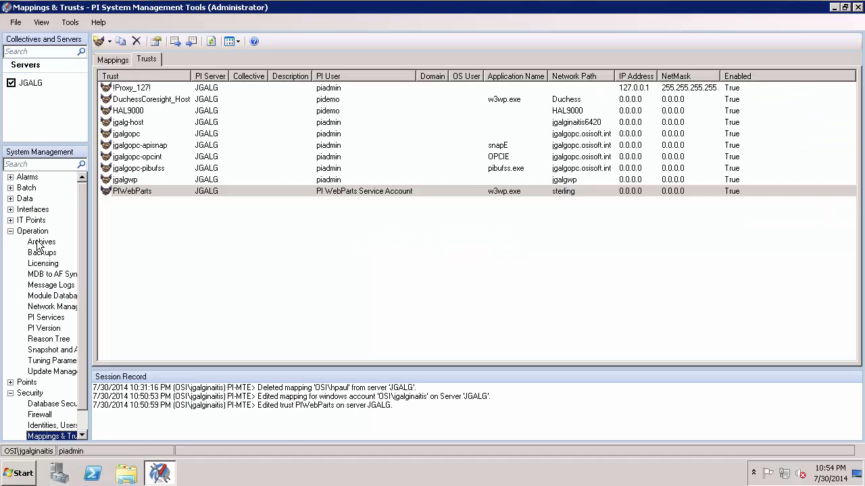
{"action": "left_click", "coordinate": [57, 307]}
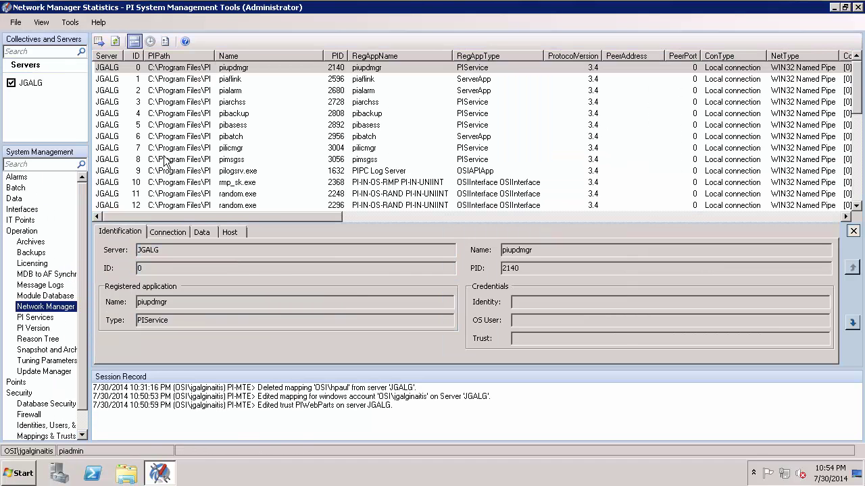
{"action": "left_click", "coordinate": [211, 171]}
{"action": "scroll", "coordinate": [216, 175], "scroll_direction": "down", "scroll_amount": 7}
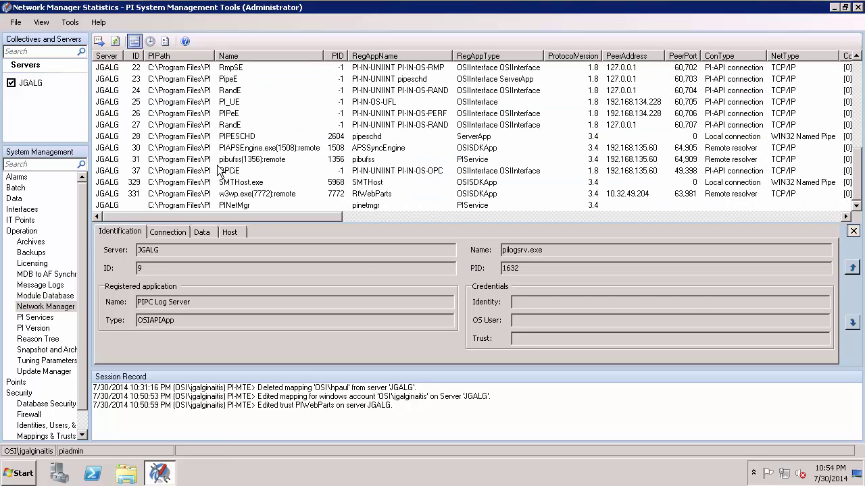
Step: Verify the w3wp.exe connection's Trust field shows PIWebParts, then select that trust in Mappings & Trusts
{"action": "left_click", "coordinate": [225, 196]}
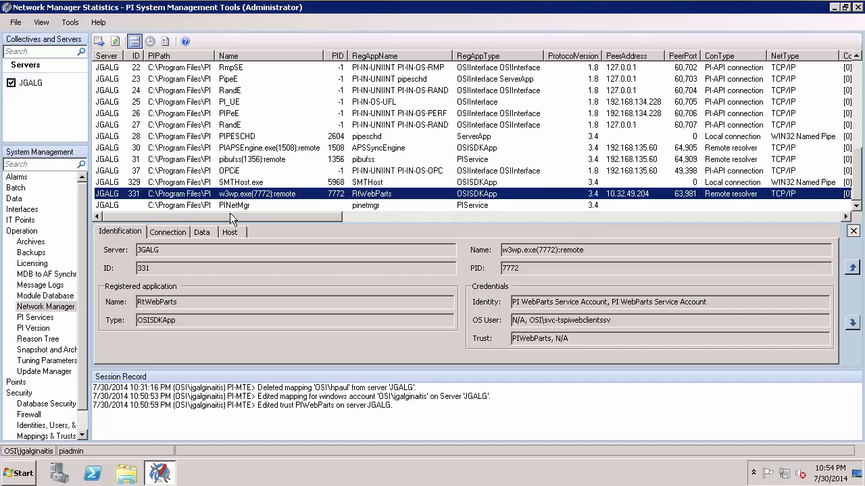
{"action": "left_click_drag", "start_coordinate": [293, 216], "coordinate": [853, 217]}
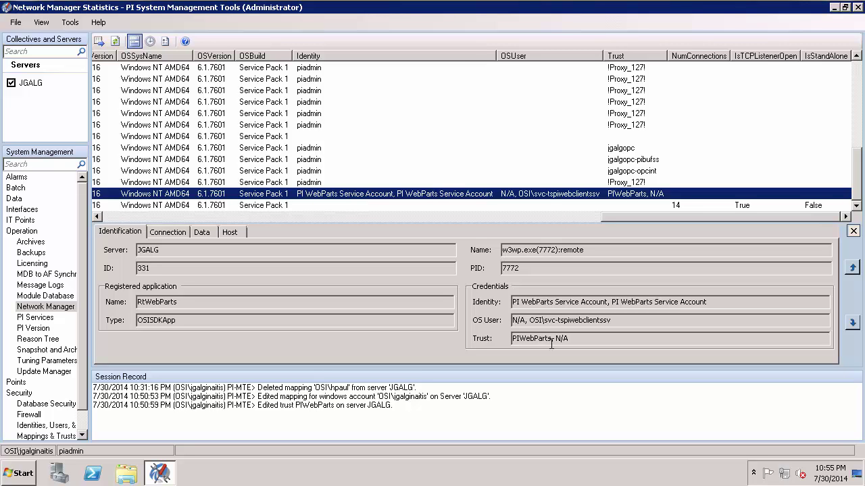
{"action": "left_click_drag", "start_coordinate": [552, 341], "coordinate": [511, 339]}
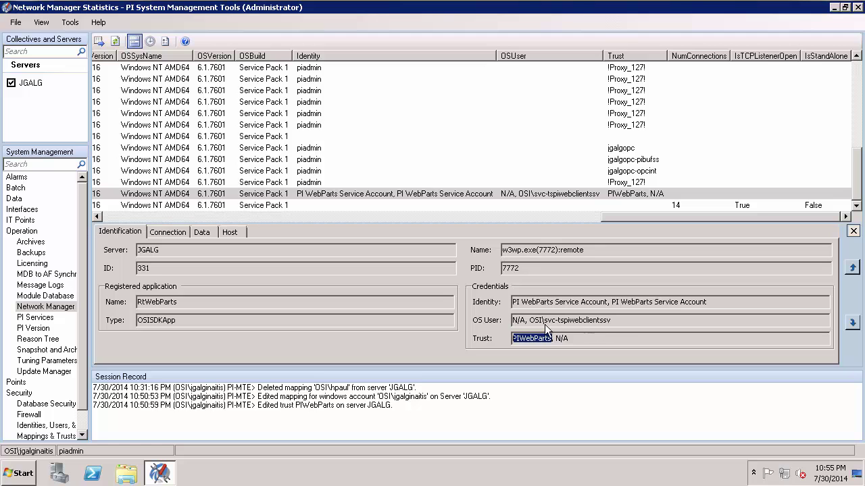
{"action": "left_click", "coordinate": [539, 339]}
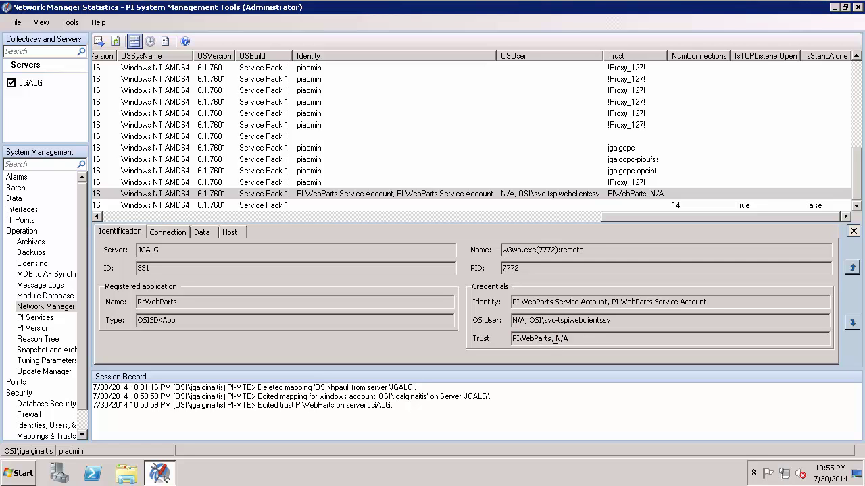
{"action": "left_click_drag", "start_coordinate": [552, 339], "coordinate": [511, 339]}
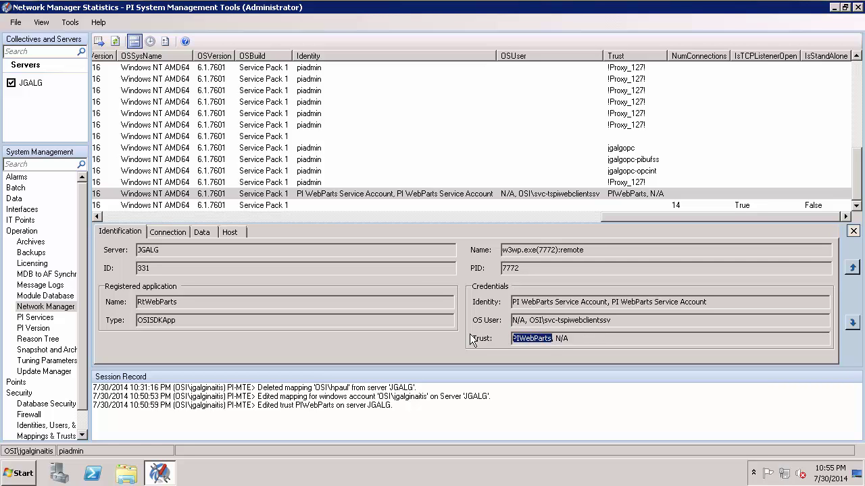
{"action": "left_click", "coordinate": [58, 435]}
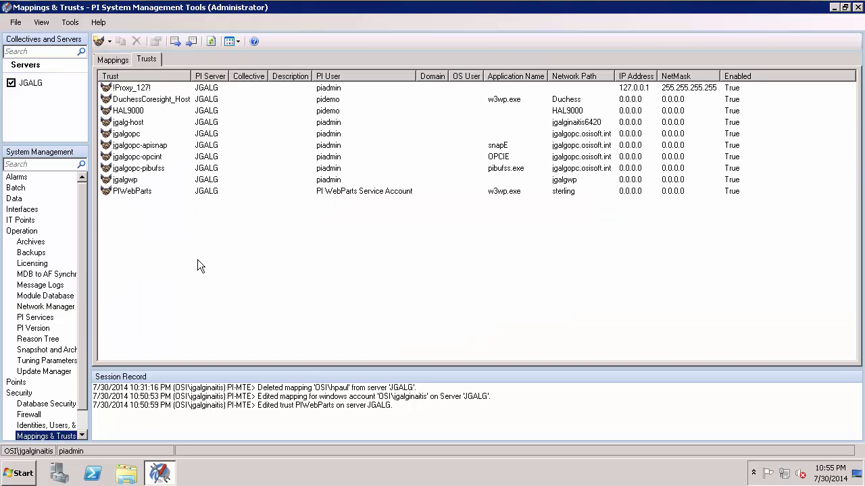
{"action": "left_click", "coordinate": [170, 193]}
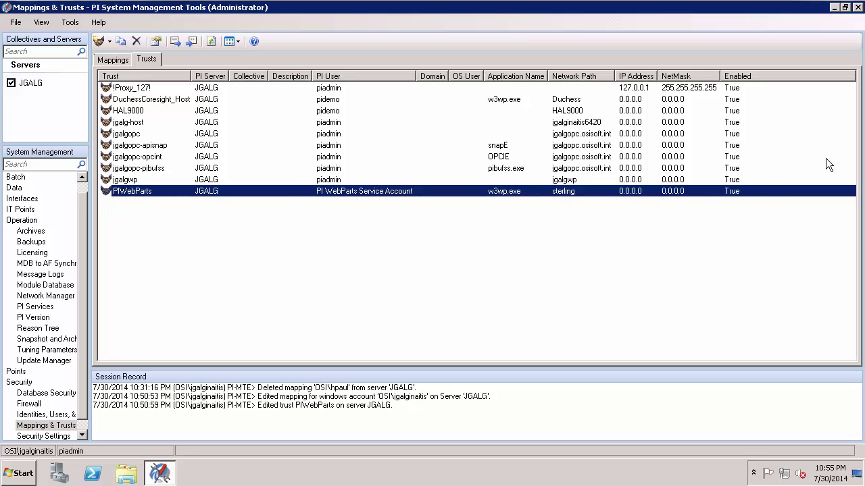
Step: Return to the sterling session and open WebPartsTest through Site Contents > Site Pages
{"action": "mouse_move", "coordinate": [834, 99]}
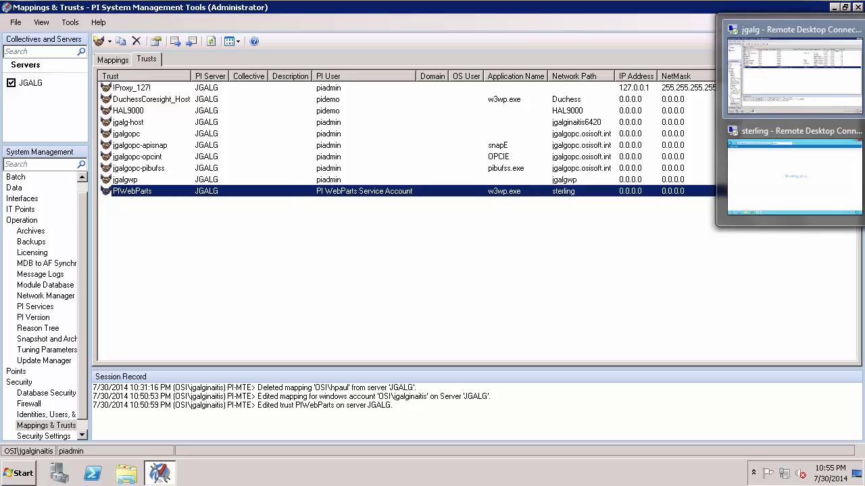
{"action": "left_click", "coordinate": [828, 165]}
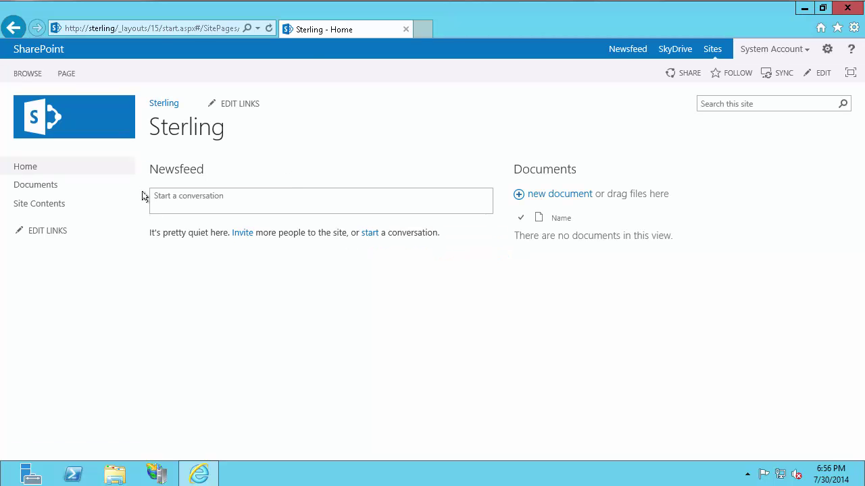
{"action": "left_click", "coordinate": [40, 206]}
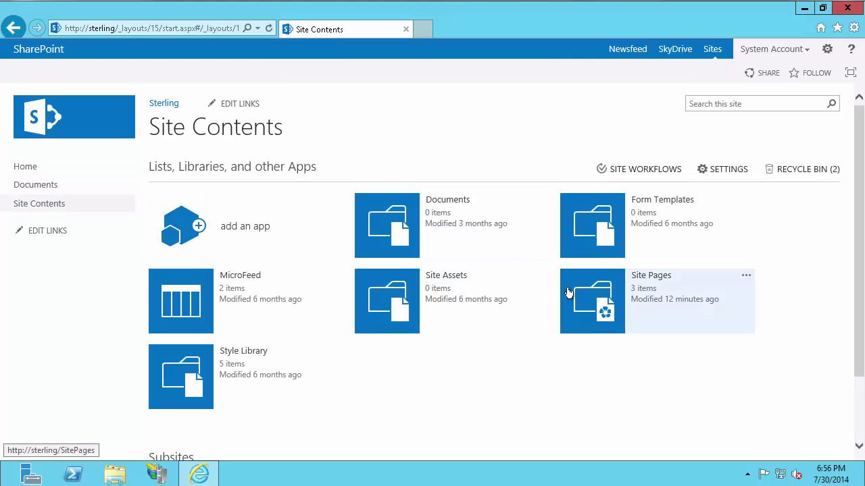
{"action": "left_click", "coordinate": [571, 292]}
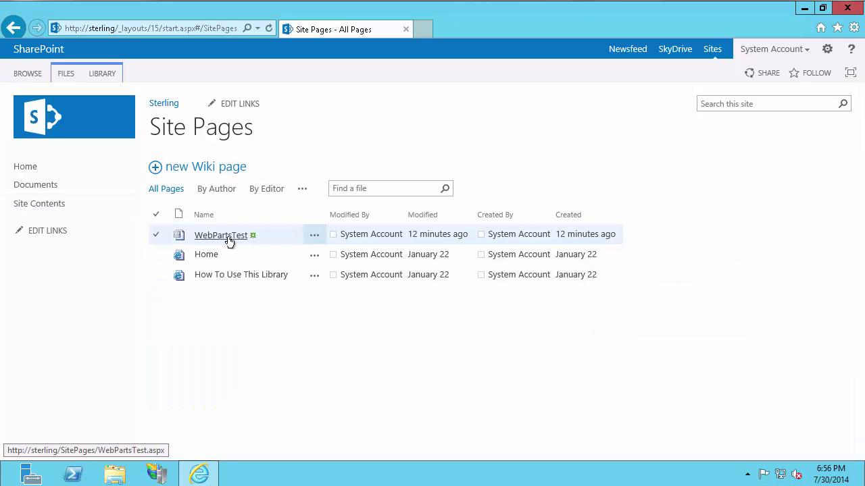
{"action": "left_click", "coordinate": [230, 242]}
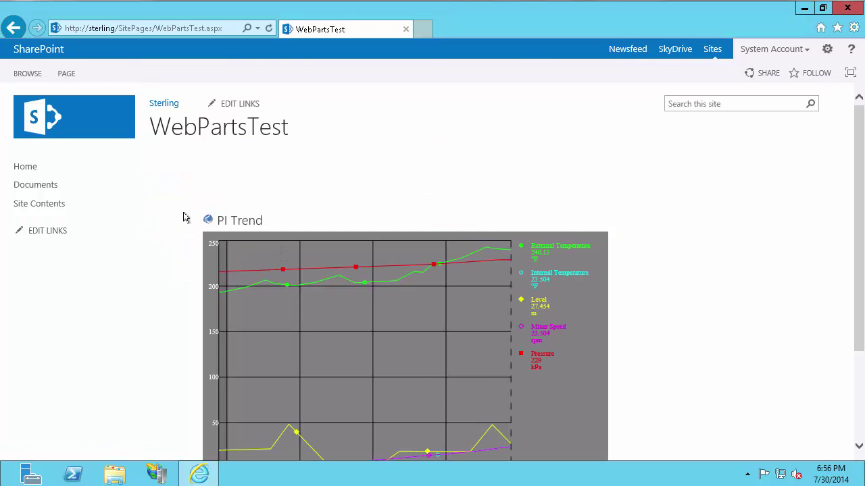
{"action": "scroll", "coordinate": [173, 221], "scroll_direction": "down", "scroll_amount": 1}
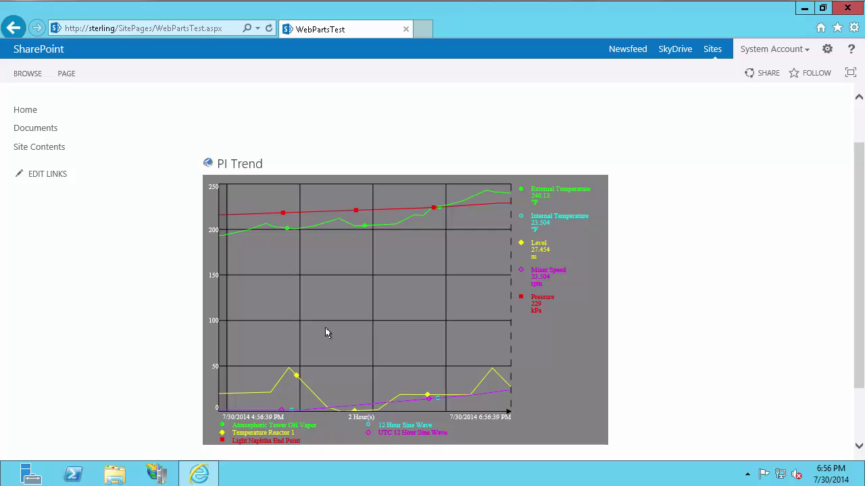